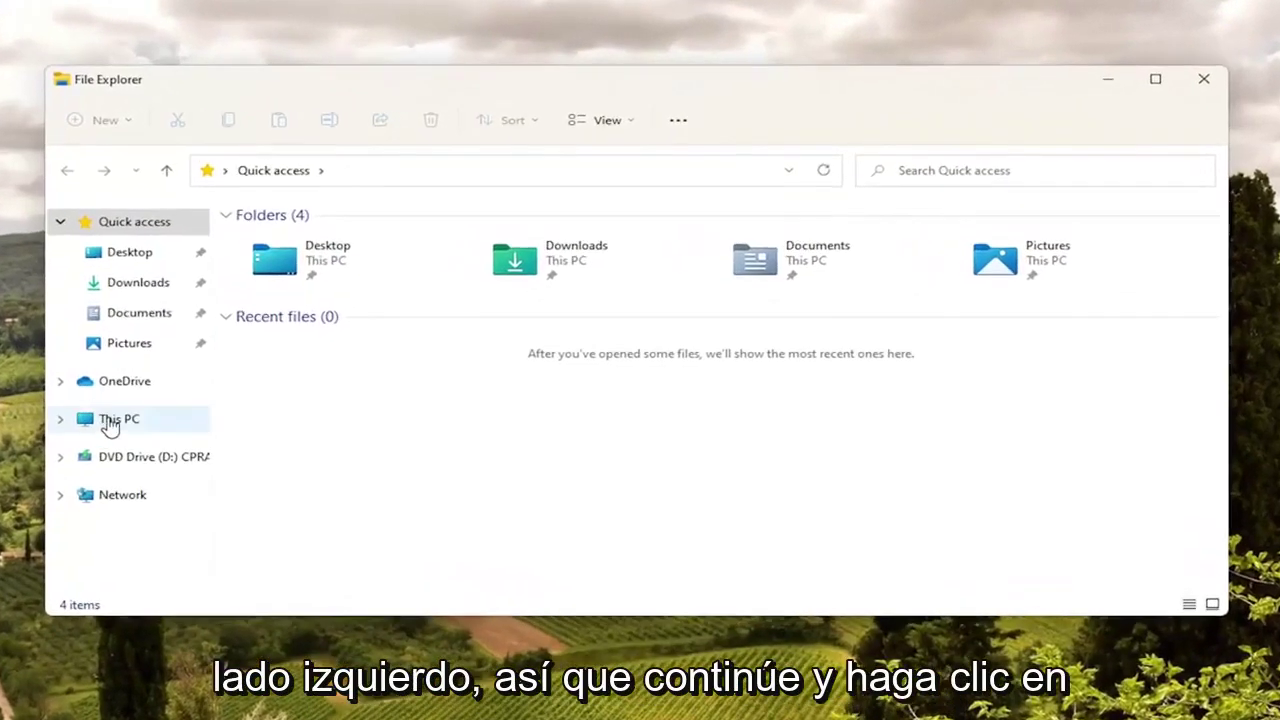
Open the current user's profile folder inside the Users folder on Local Disk (C:)
{"action": "left_click", "coordinate": [110, 426]}
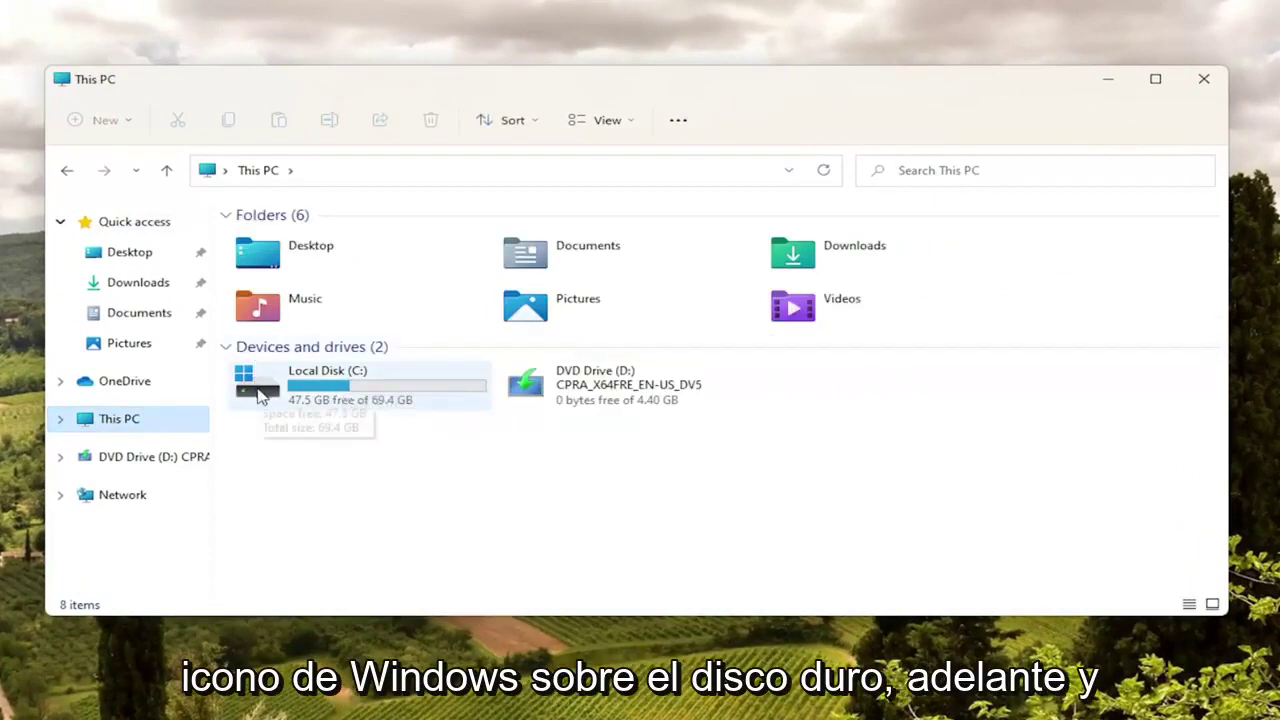
{"action": "double_click", "coordinate": [414, 398]}
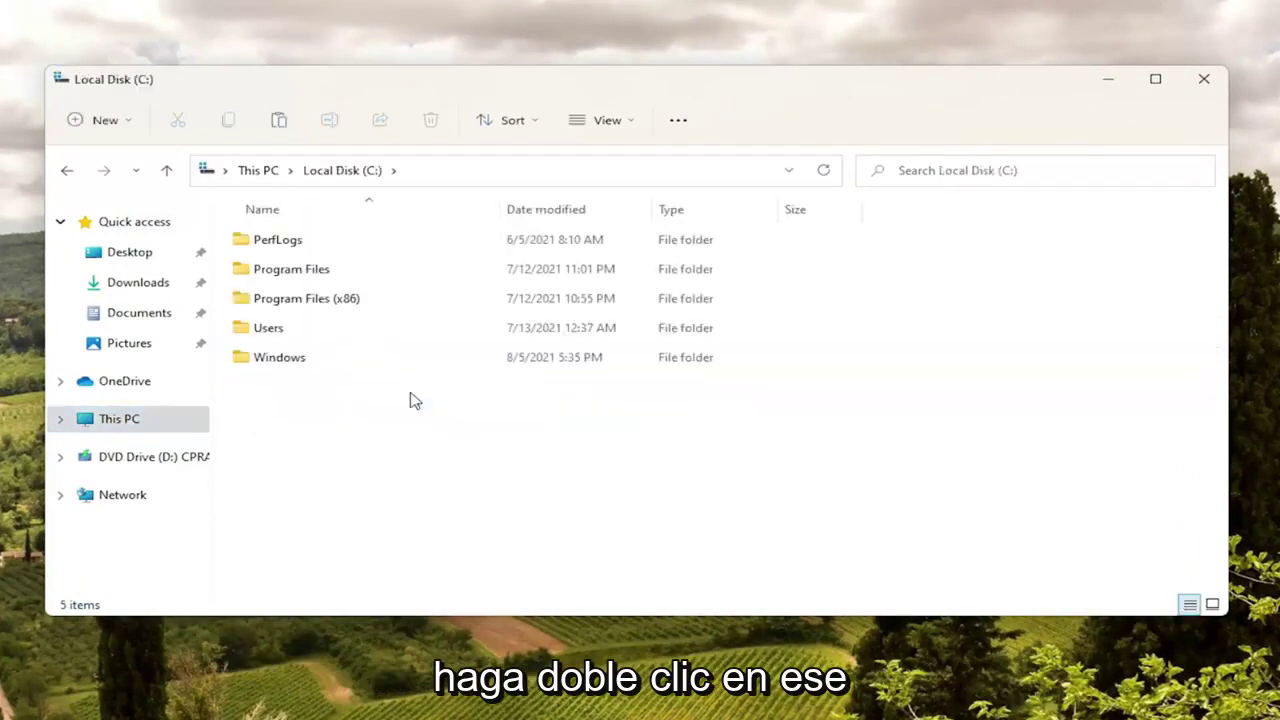
{"action": "double_click", "coordinate": [270, 335]}
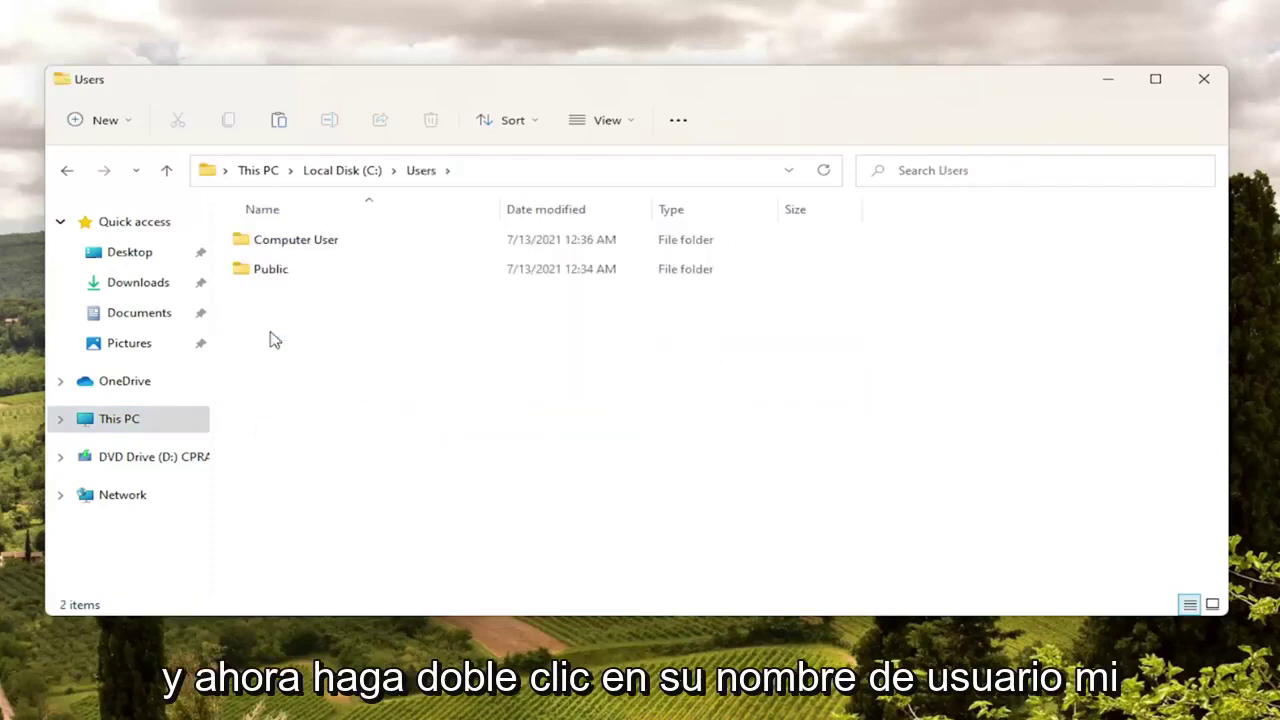
{"action": "double_click", "coordinate": [316, 248]}
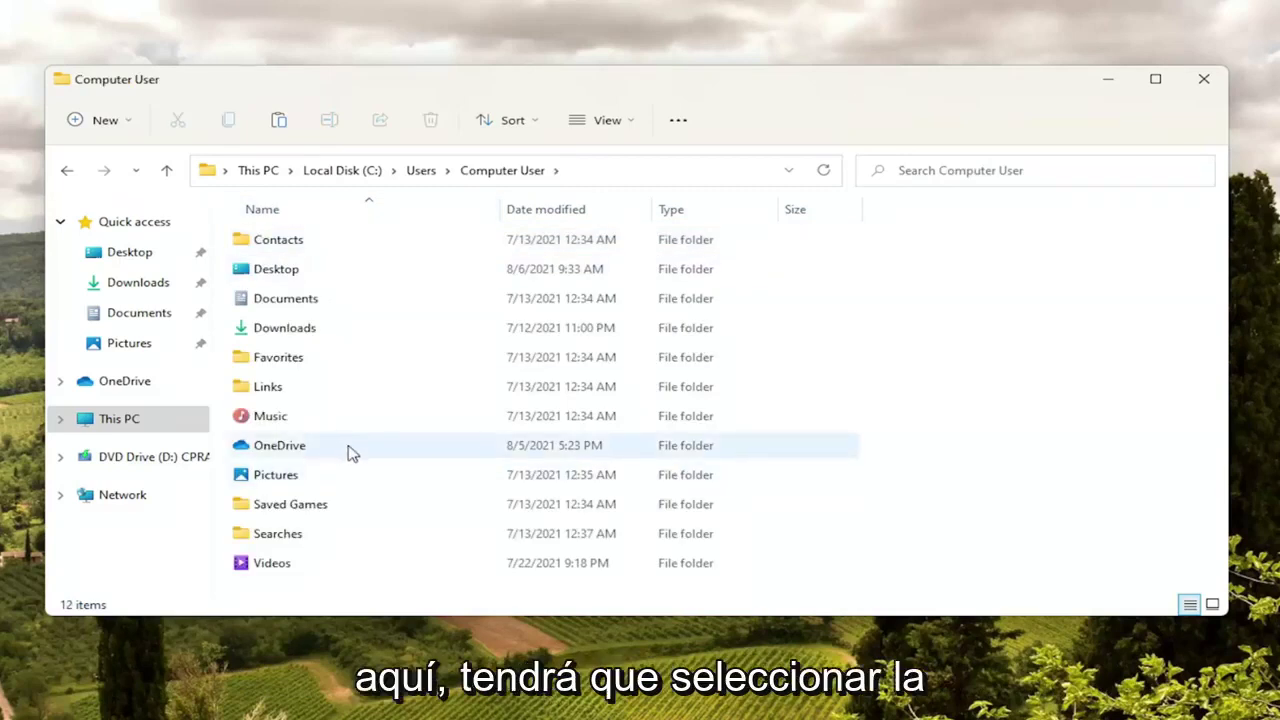
Turn on the display of hidden items in the user profile folder
{"action": "left_click", "coordinate": [625, 125]}
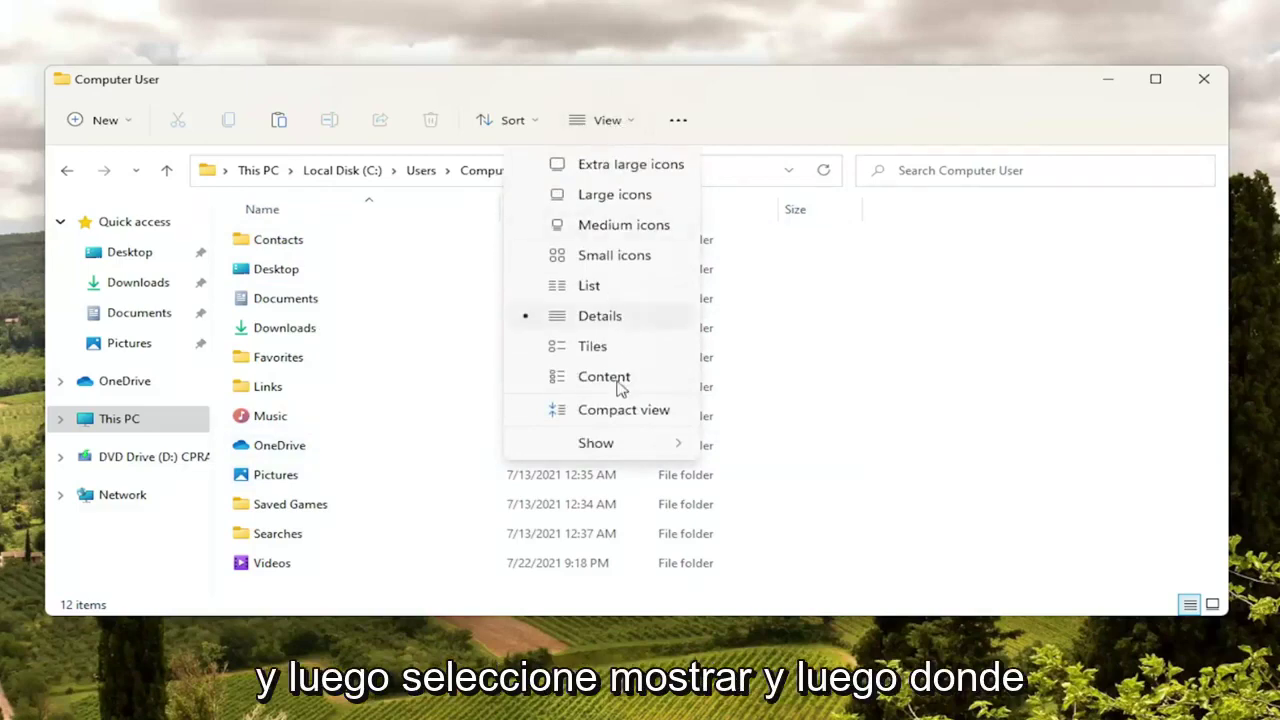
{"action": "mouse_move", "coordinate": [614, 446]}
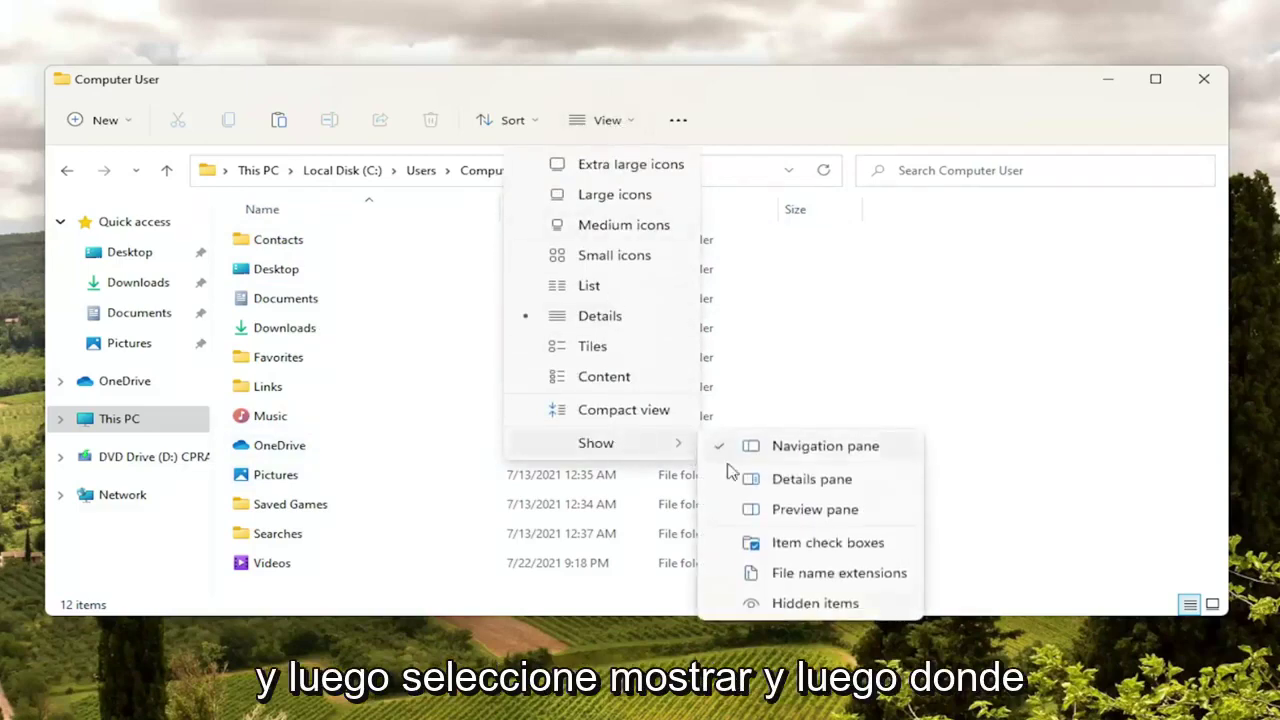
{"action": "left_click", "coordinate": [774, 607]}
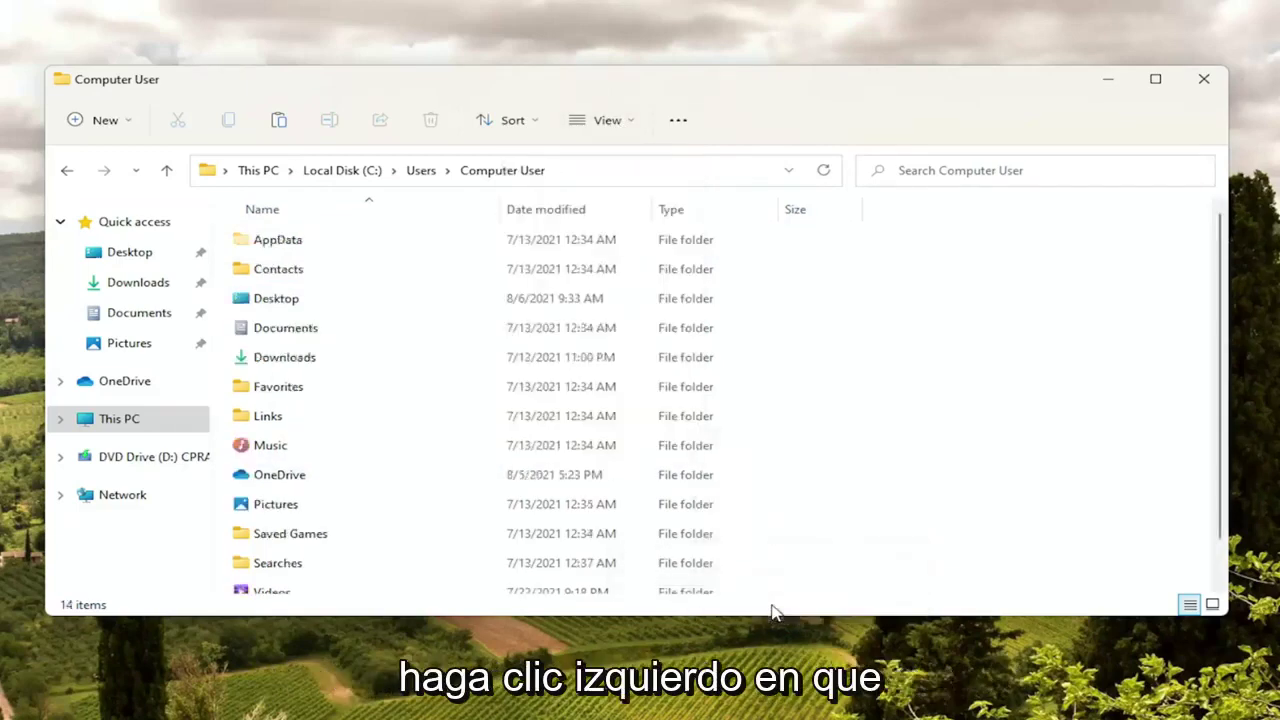
Go into AppData, then Local, and open the Packages folder
{"action": "left_click", "coordinate": [268, 243]}
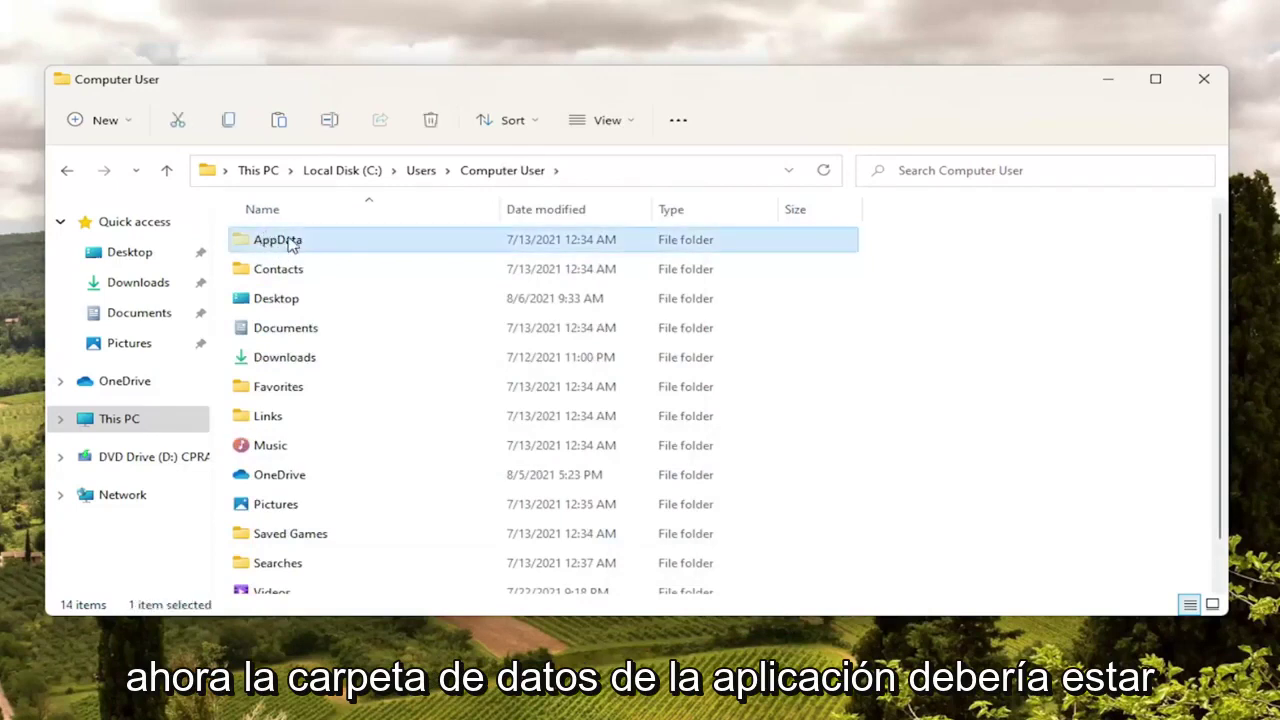
{"action": "double_click", "coordinate": [287, 247]}
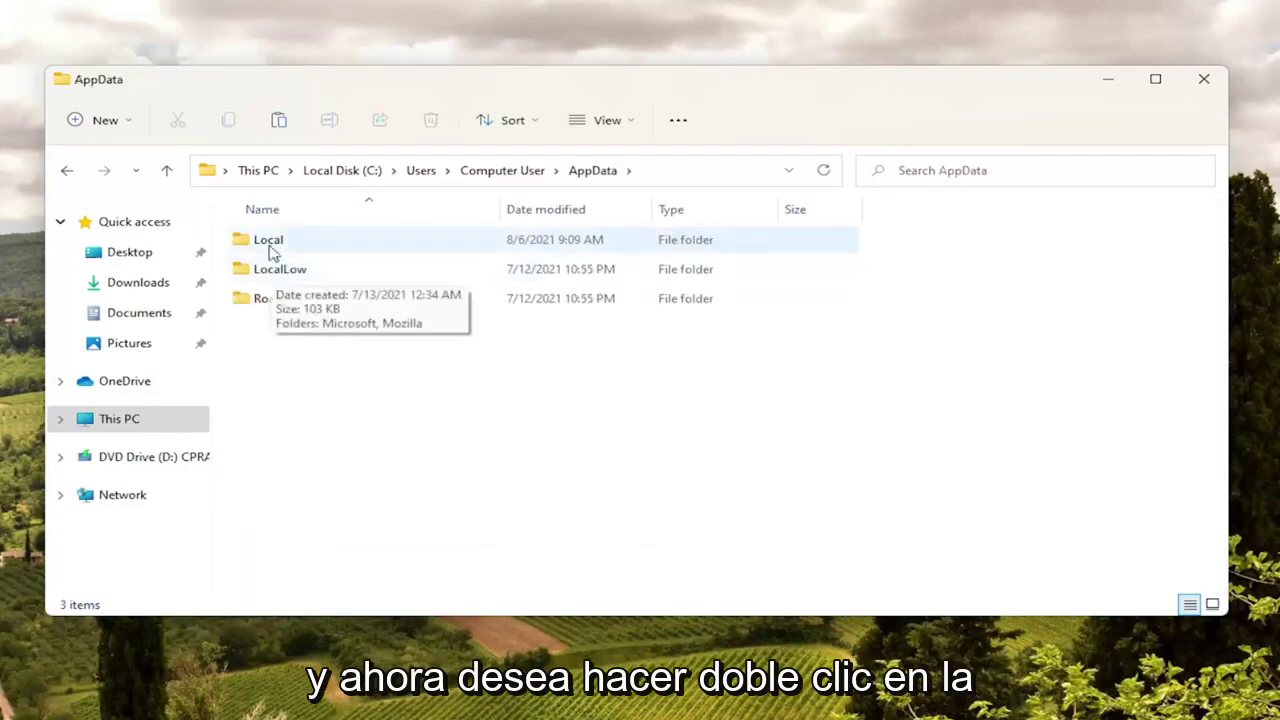
{"action": "double_click", "coordinate": [268, 242]}
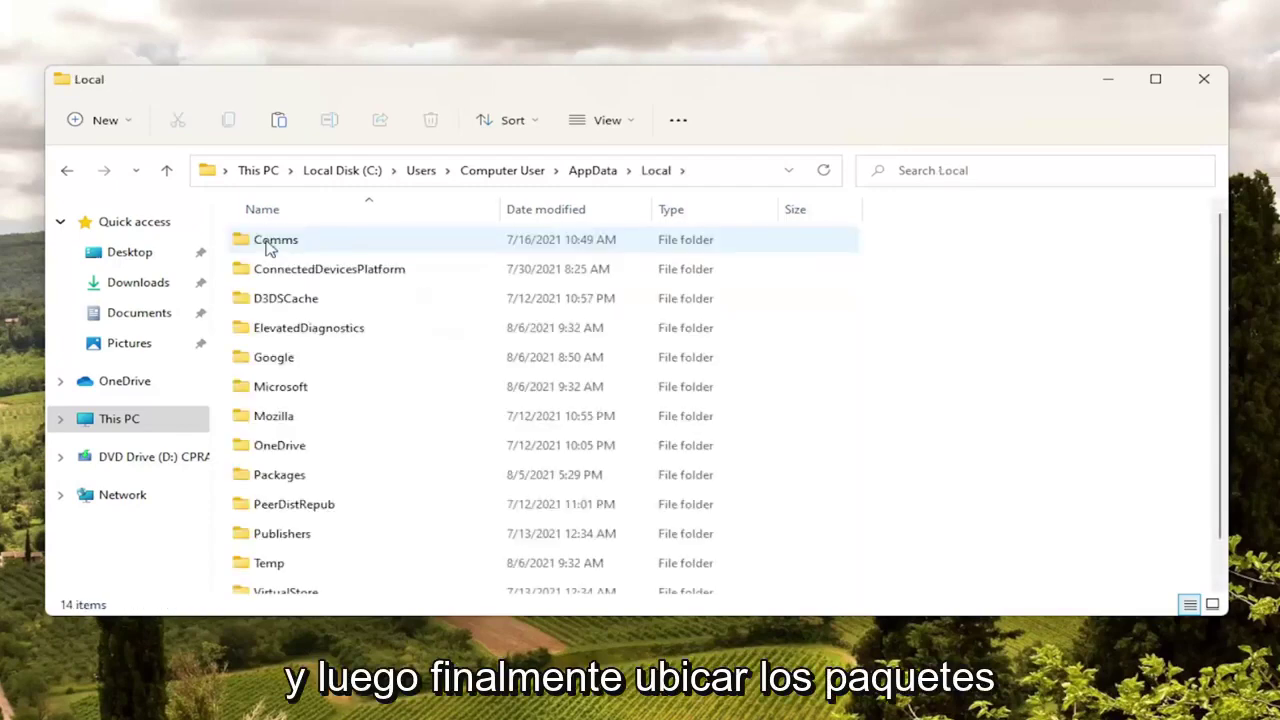
{"action": "double_click", "coordinate": [288, 483]}
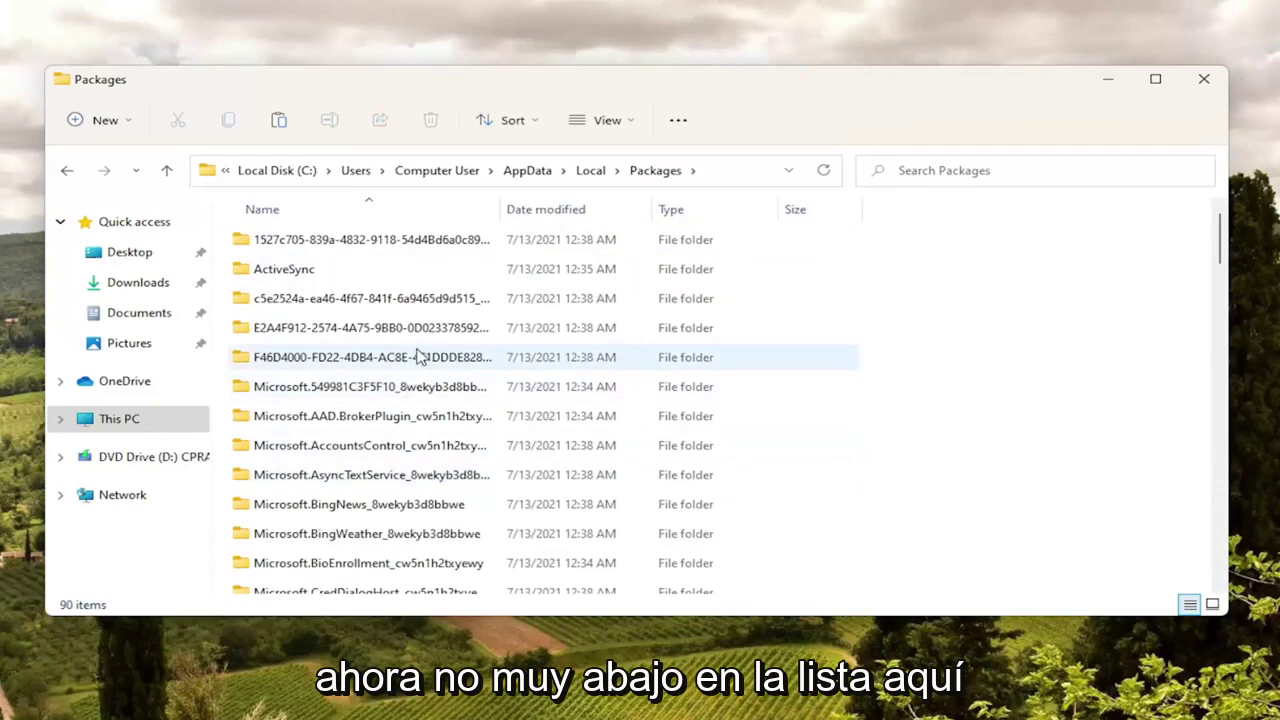
Delete the Microsoft.MicrosoftEdge_8wekyb3d8bbwe folder from Packages
{"action": "scroll", "coordinate": [400, 365], "scroll_direction": "down", "scroll_amount": 3}
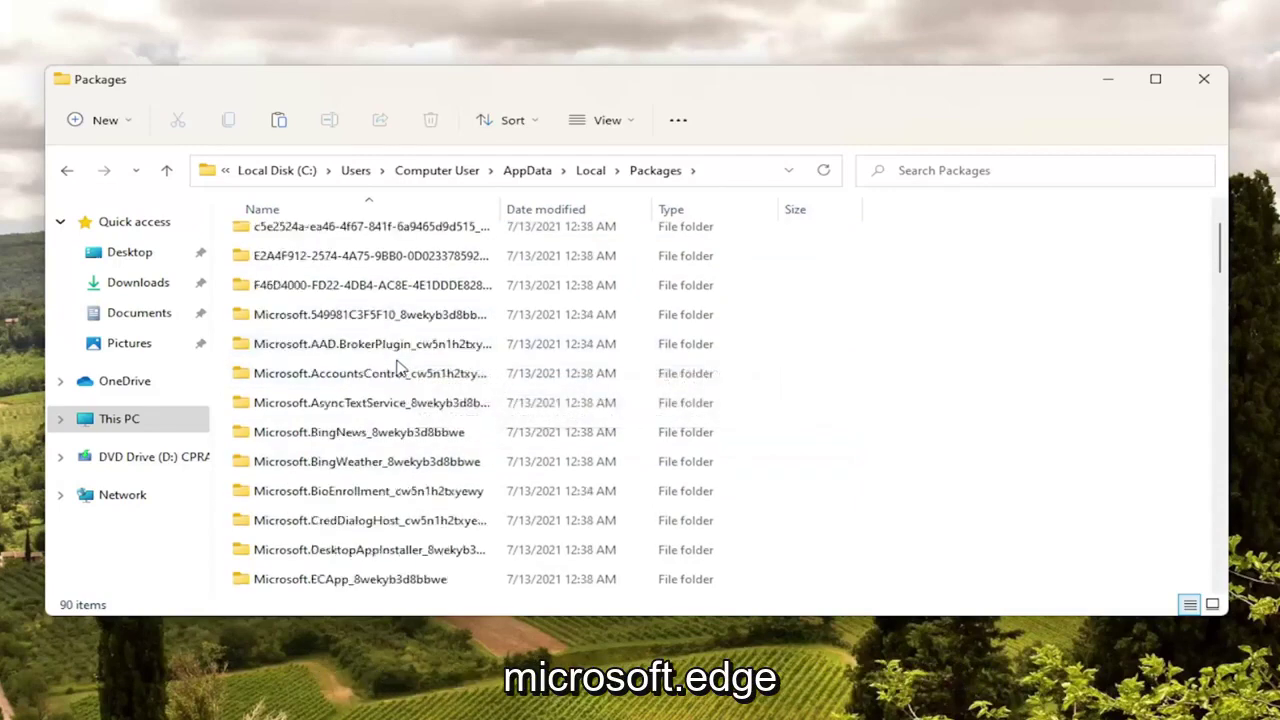
{"action": "scroll", "coordinate": [405, 380], "scroll_direction": "up", "scroll_amount": 2}
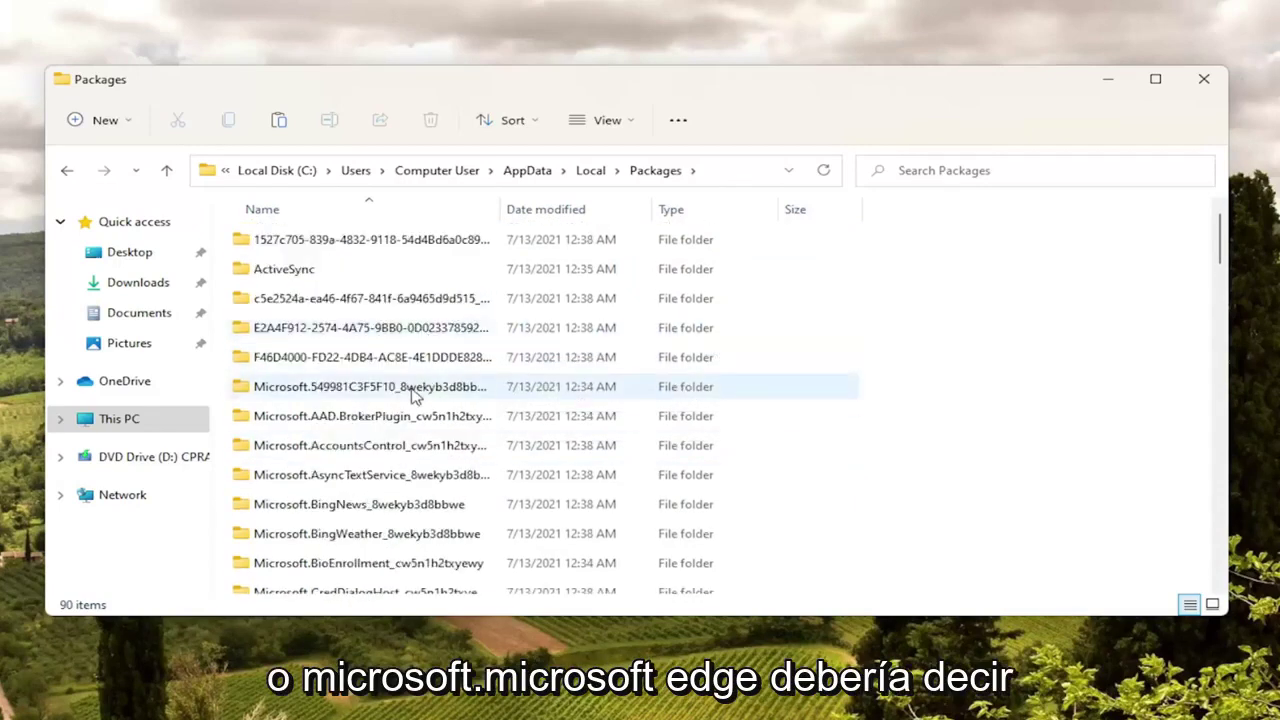
{"action": "scroll", "coordinate": [410, 403], "scroll_direction": "down", "scroll_amount": 4}
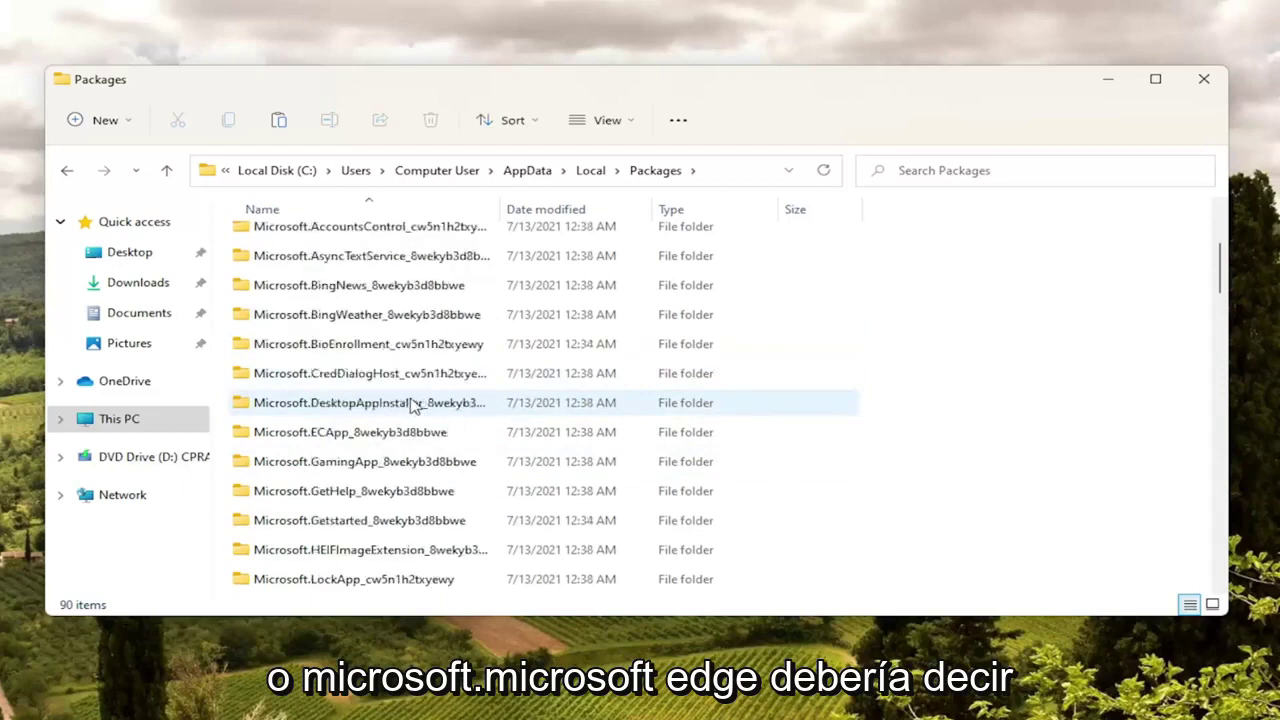
{"action": "scroll", "coordinate": [415, 403], "scroll_direction": "down", "scroll_amount": 1}
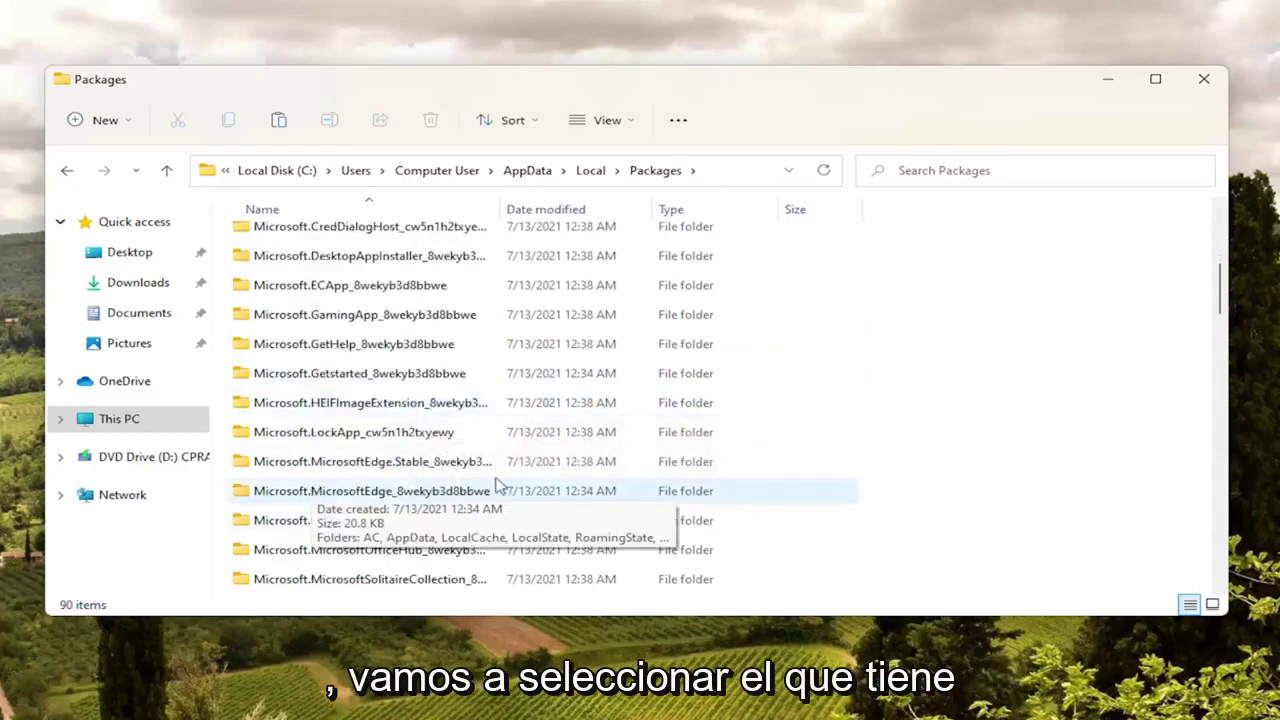
{"action": "left_click", "coordinate": [407, 503]}
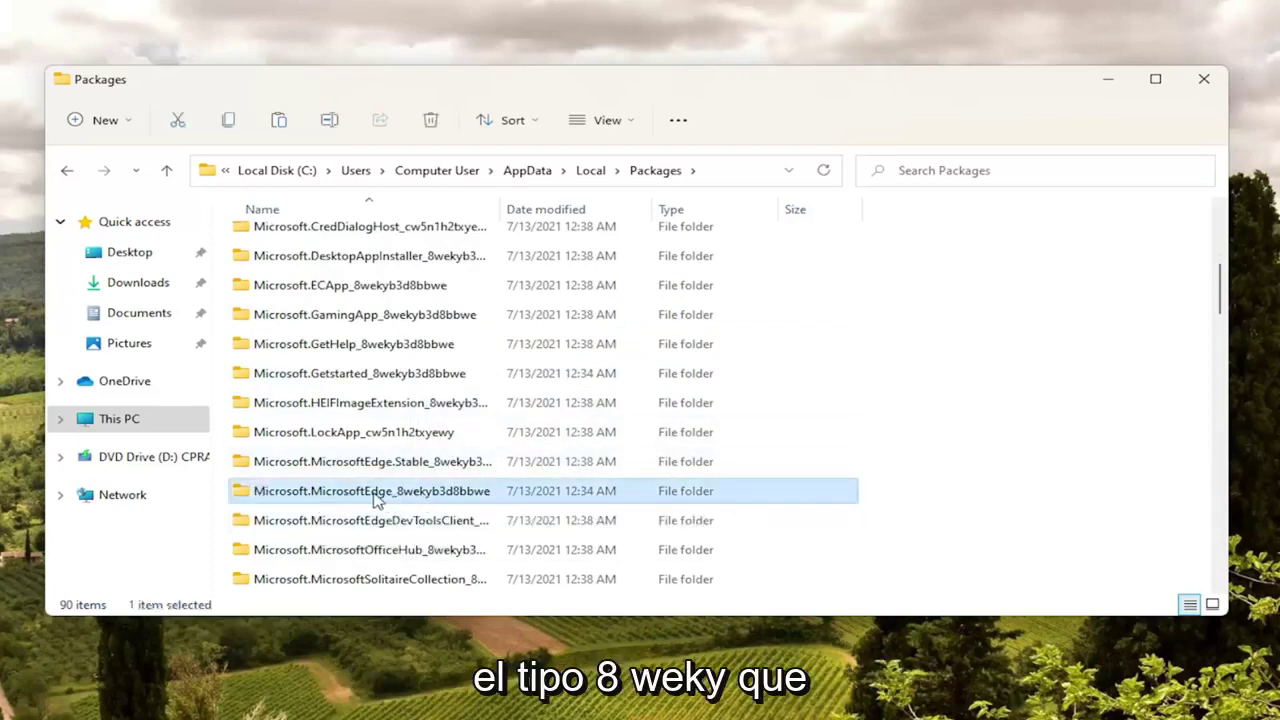
{"action": "scroll", "coordinate": [320, 560], "scroll_direction": "up", "scroll_amount": 1}
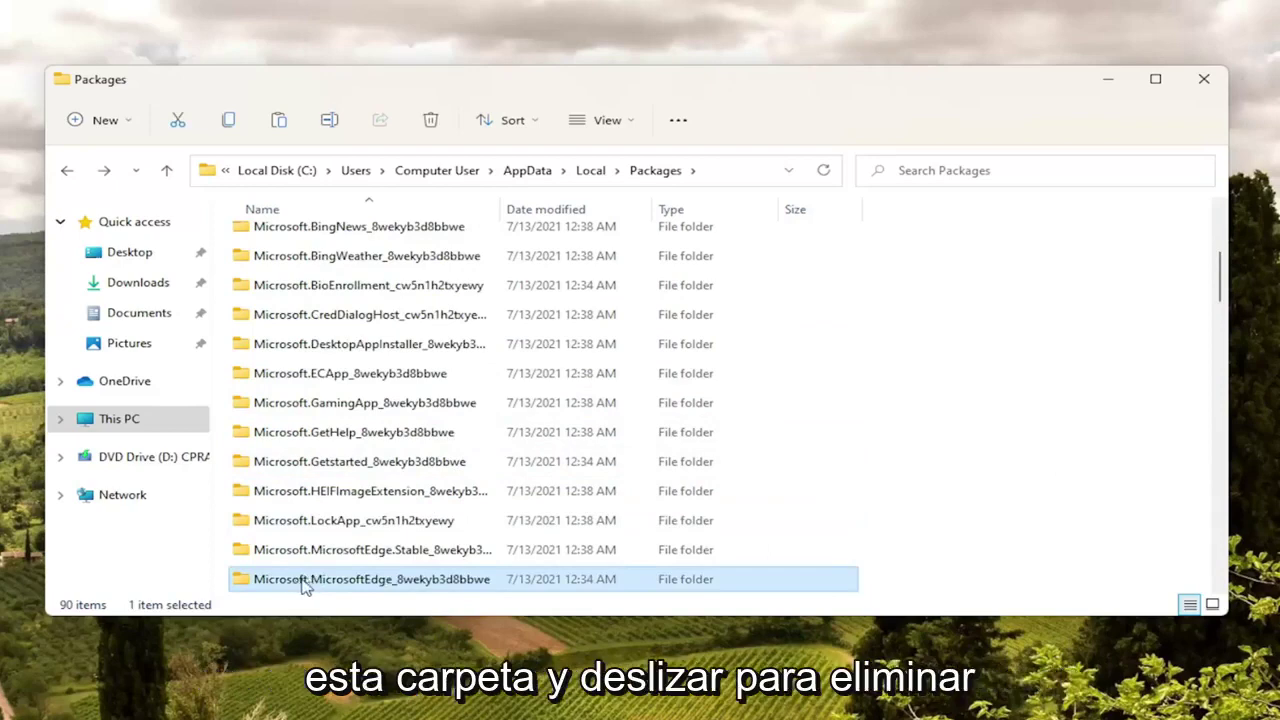
{"action": "right_click", "coordinate": [309, 582]}
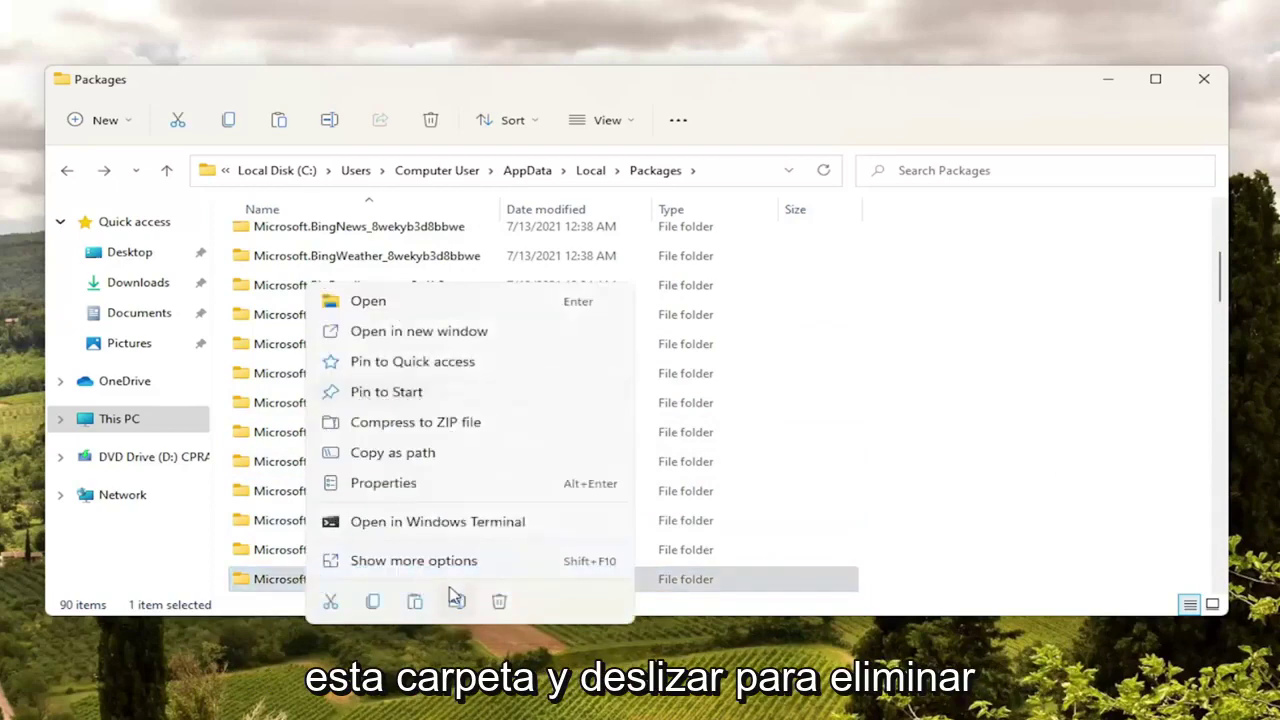
{"action": "left_click", "coordinate": [499, 603]}
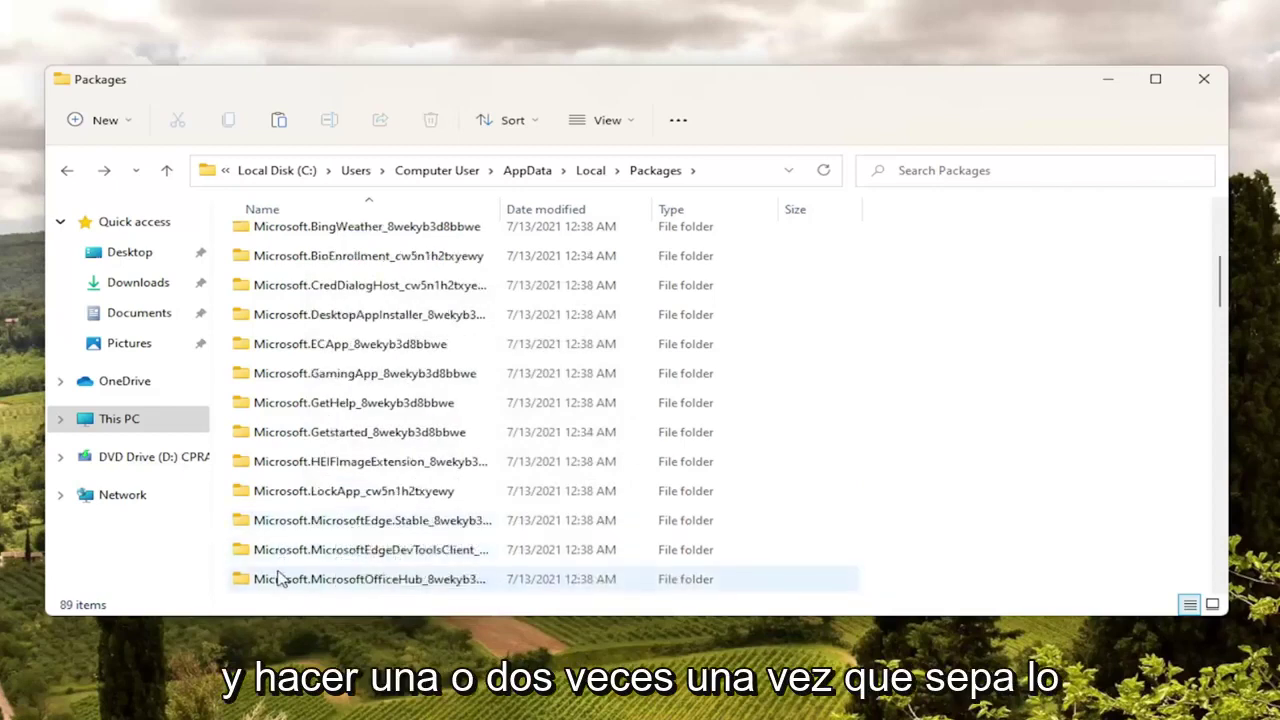
Close the Packages folder window and restart the computer
{"action": "left_click", "coordinate": [1204, 79]}
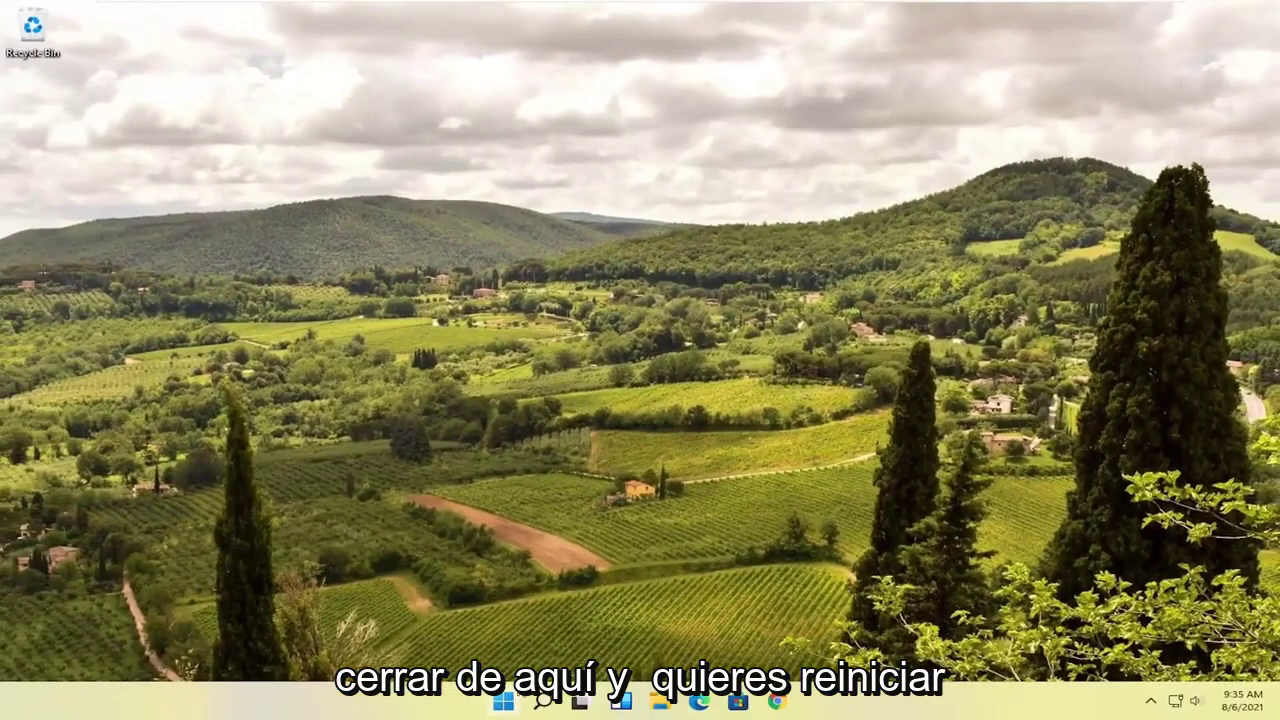
{"action": "right_click", "coordinate": [503, 703]}
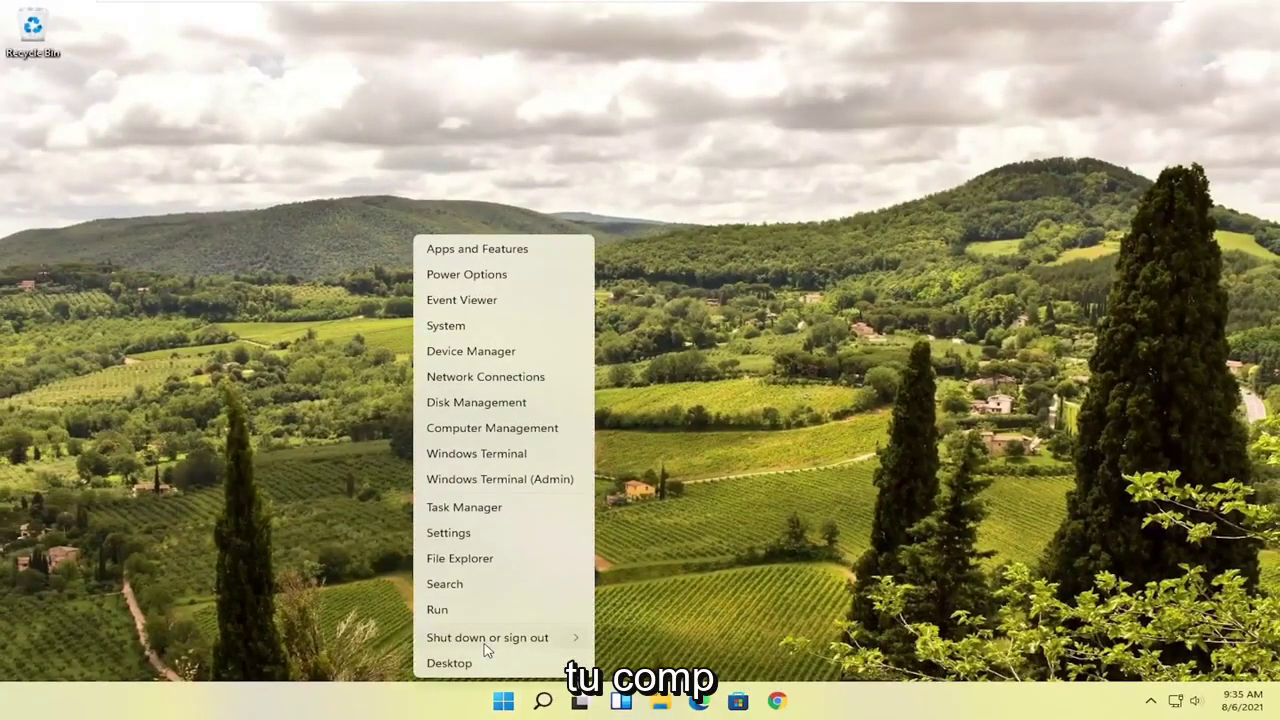
{"action": "mouse_move", "coordinate": [487, 644]}
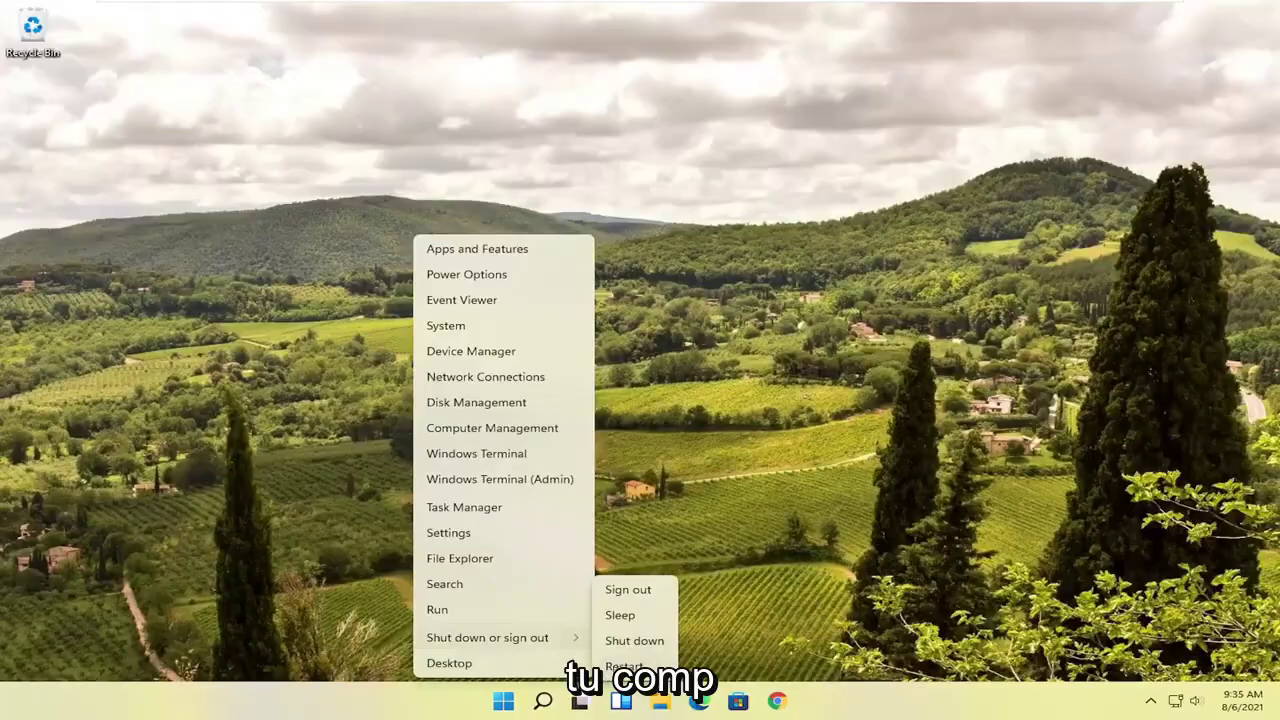
{"action": "left_click", "coordinate": [625, 670]}
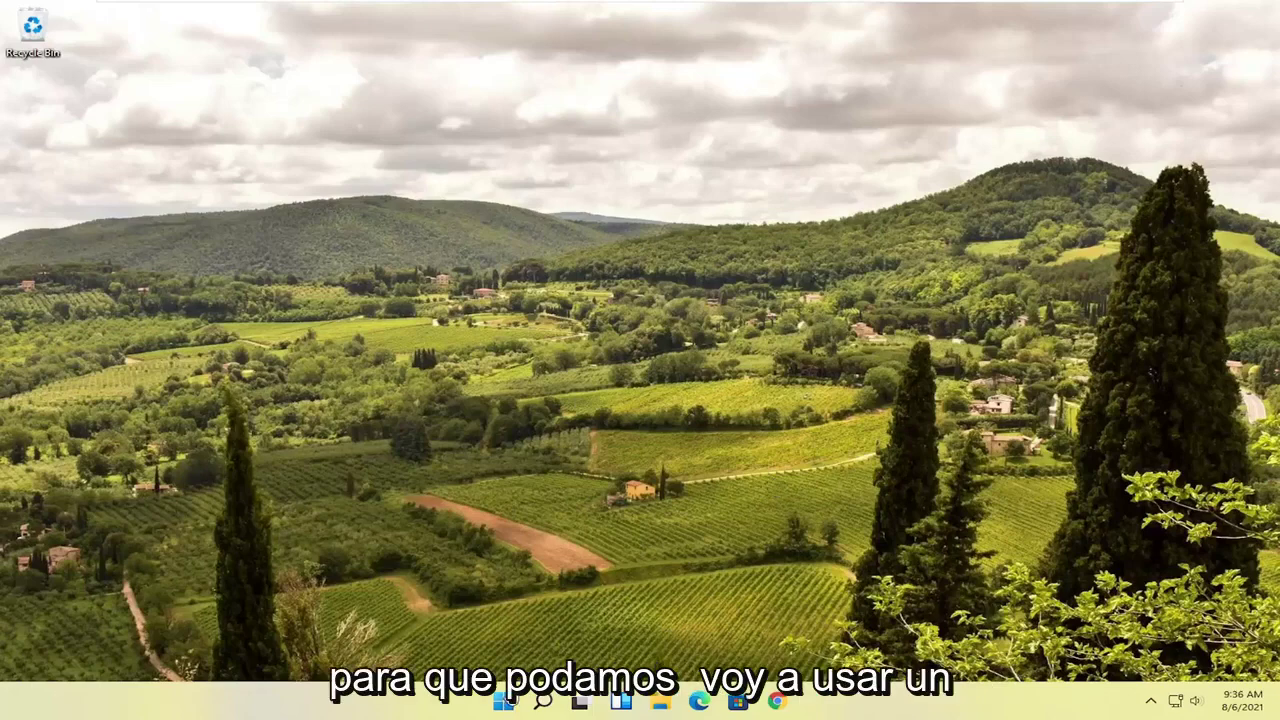
Search for powershell, run Windows PowerShell as administrator and allow it to make changes to the device
{"action": "left_click", "coordinate": [503, 705]}
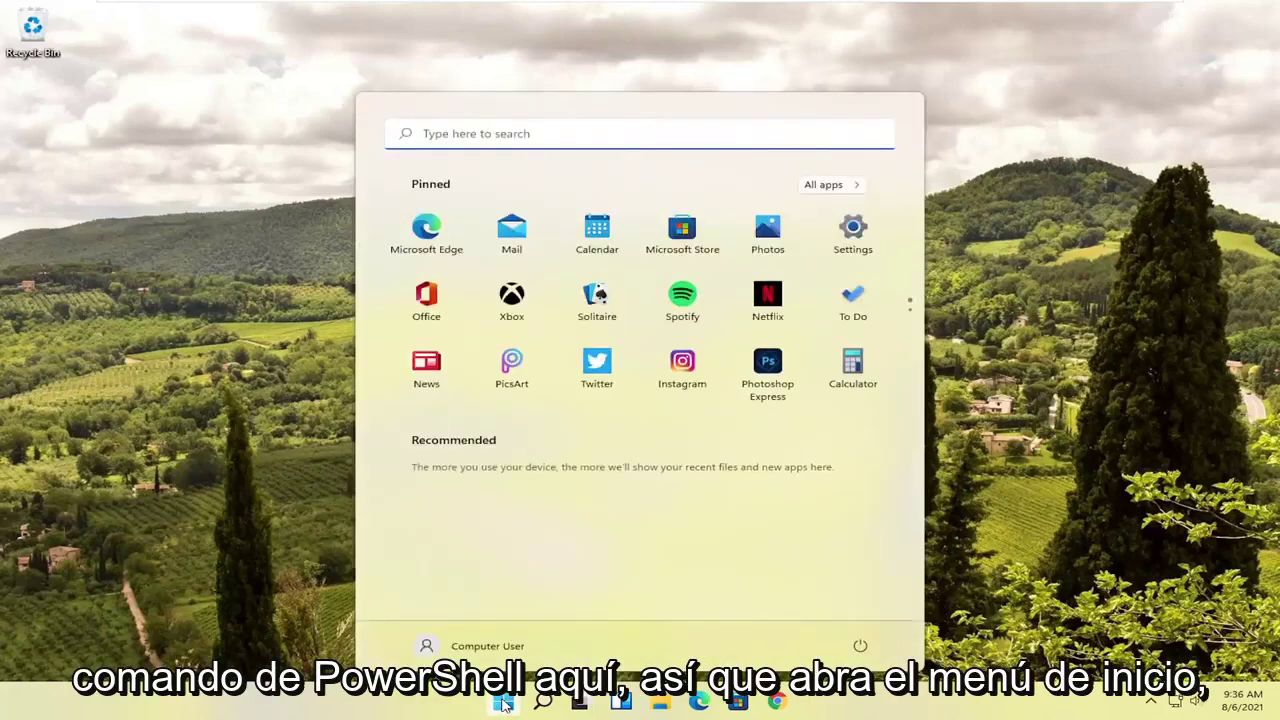
{"action": "type", "text": "powershell"}
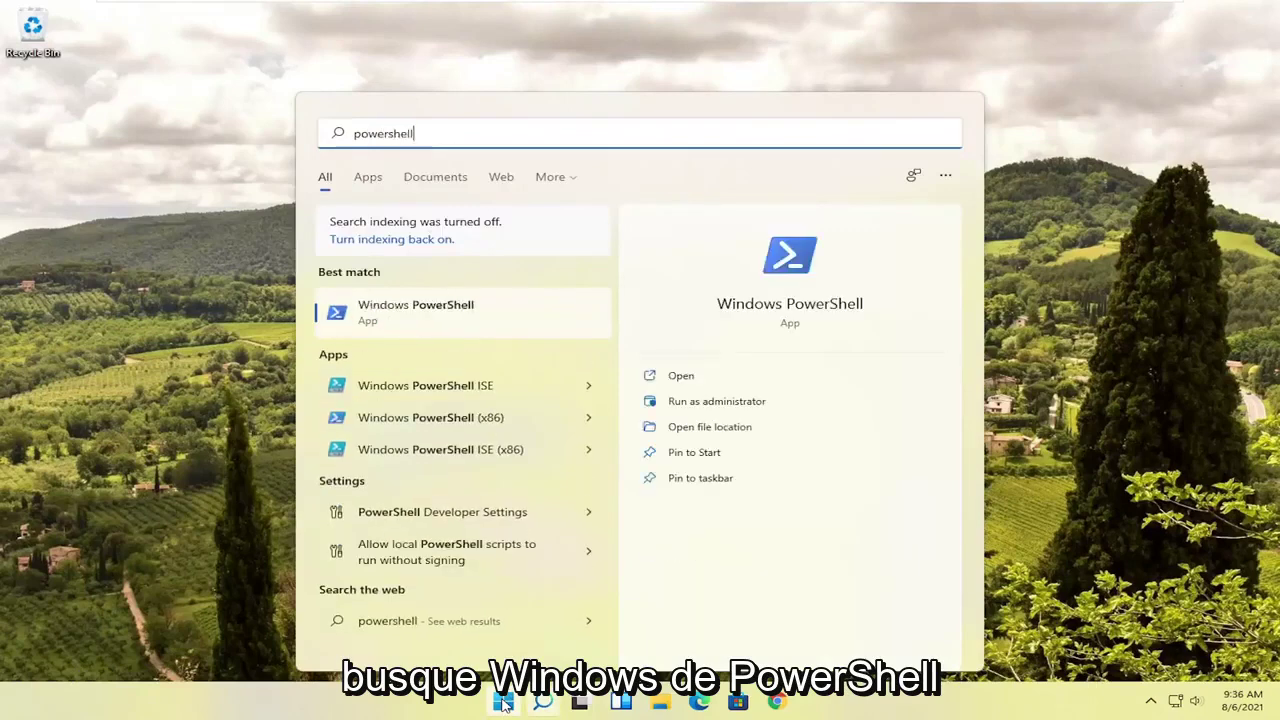
{"action": "right_click", "coordinate": [405, 316]}
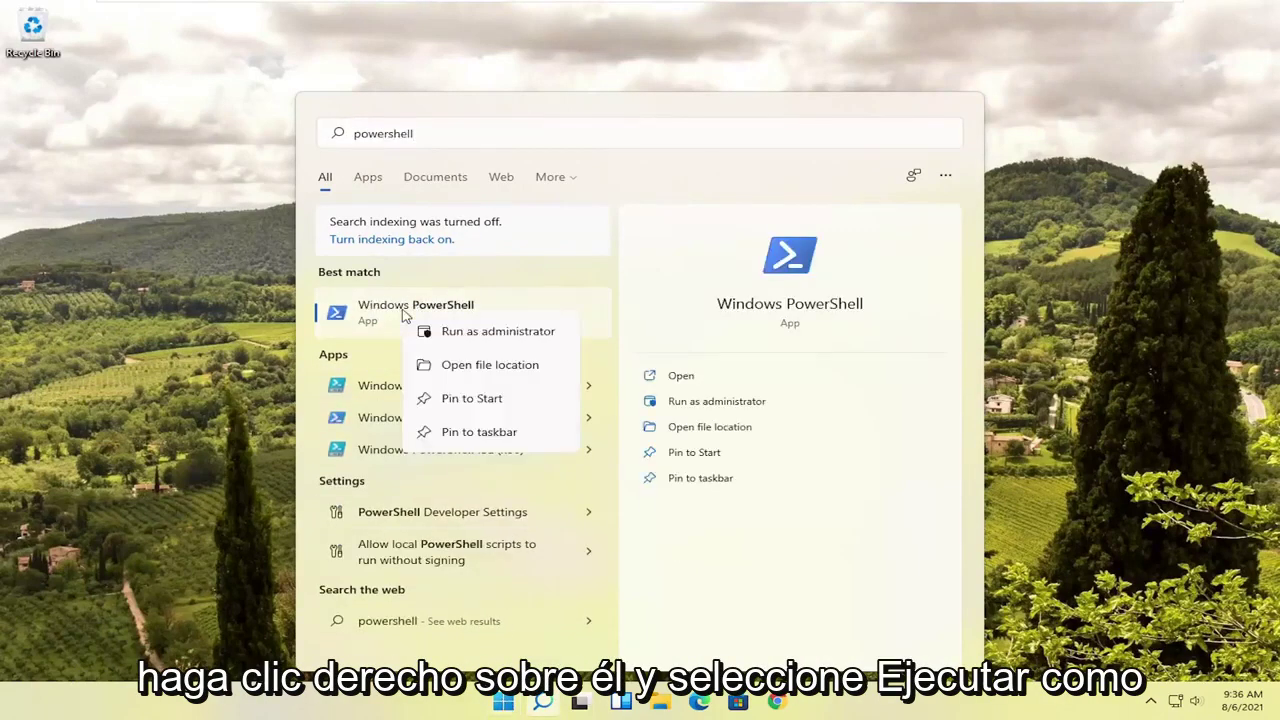
{"action": "left_click", "coordinate": [496, 335]}
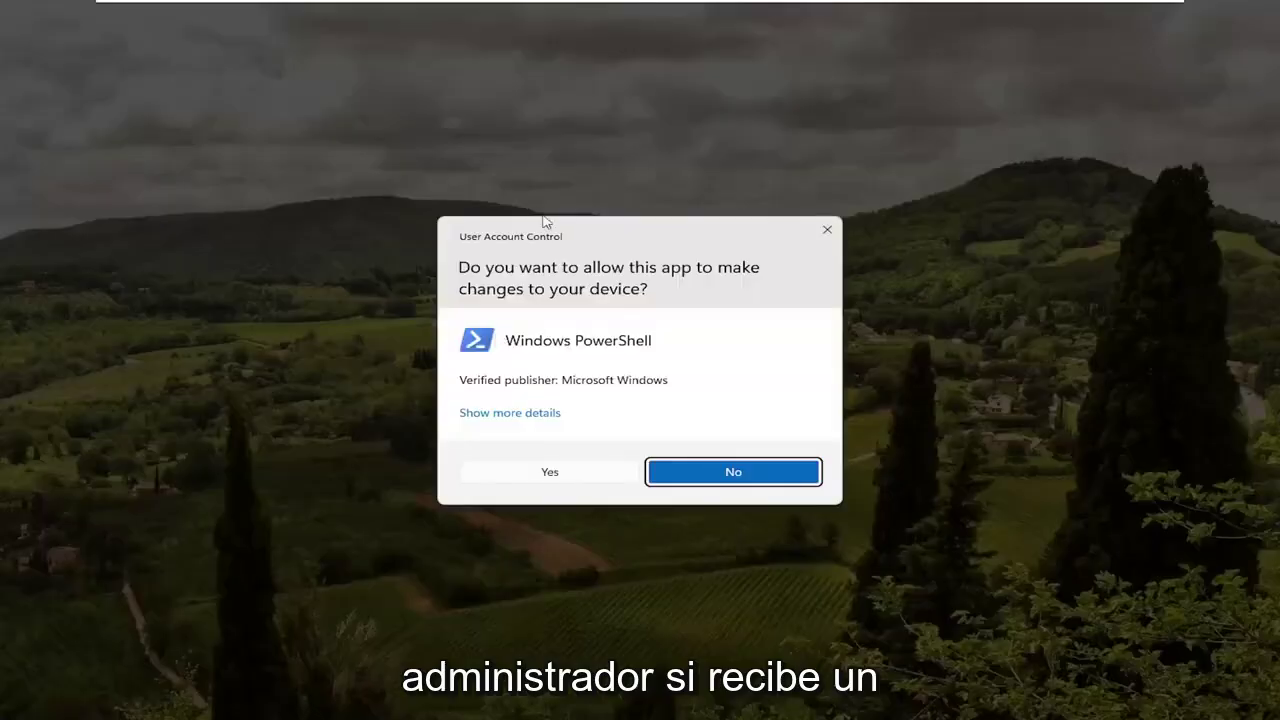
{"action": "left_click", "coordinate": [513, 467]}
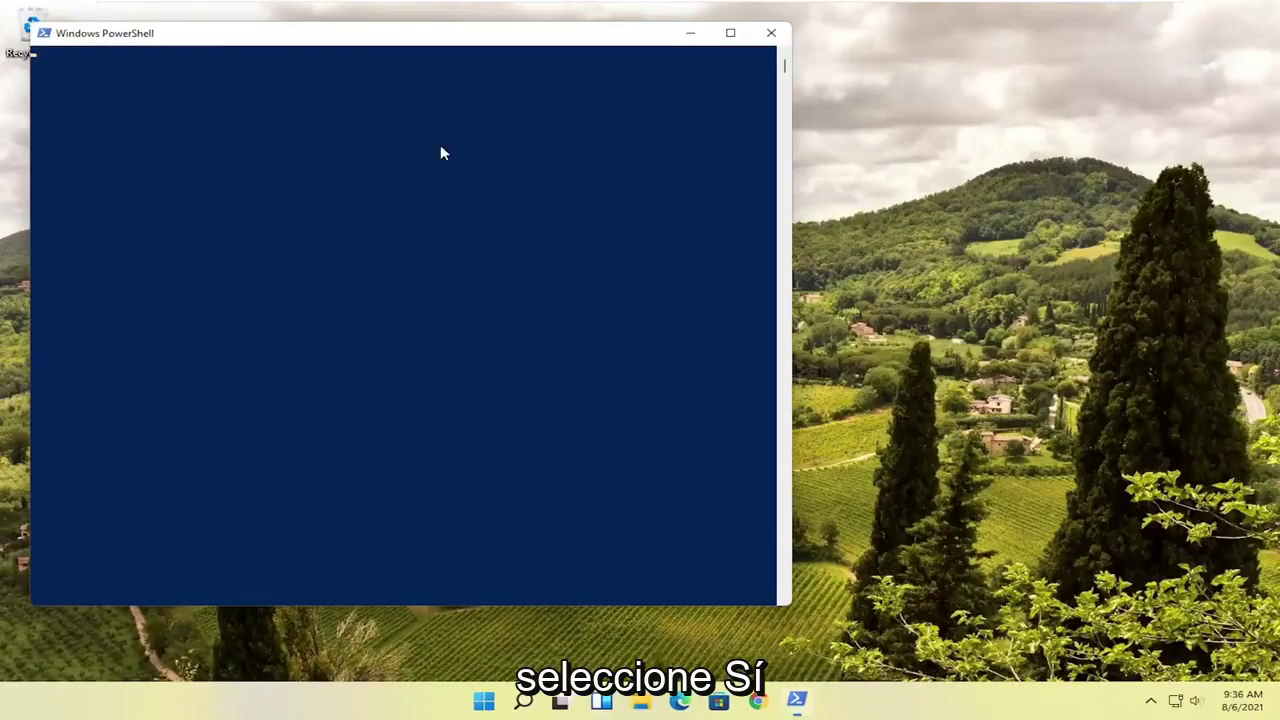
Move the PowerShell window toward the middle of the desktop and clear the text selection in it
{"action": "left_click", "coordinate": [370, 52]}
{"action": "left_click_drag", "start_coordinate": [370, 52], "coordinate": [537, 63]}
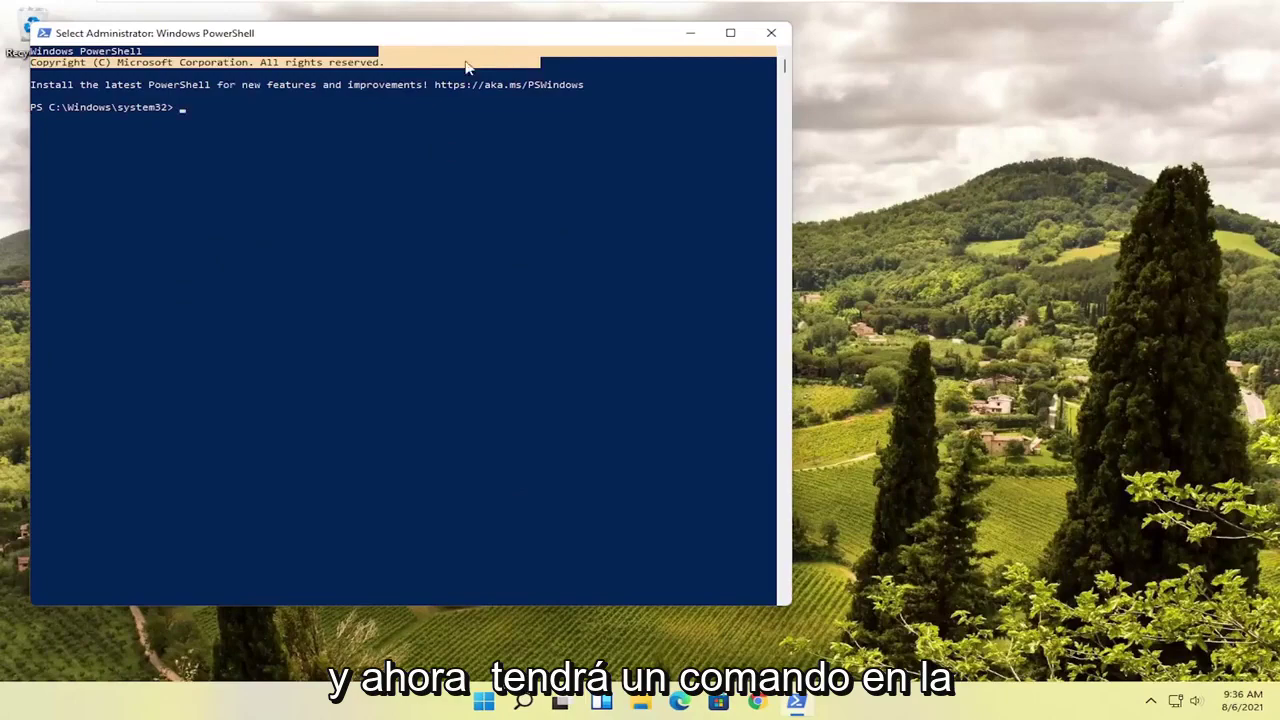
{"action": "left_click", "coordinate": [408, 84]}
{"action": "left_click_drag", "start_coordinate": [414, 43], "coordinate": [560, 40]}
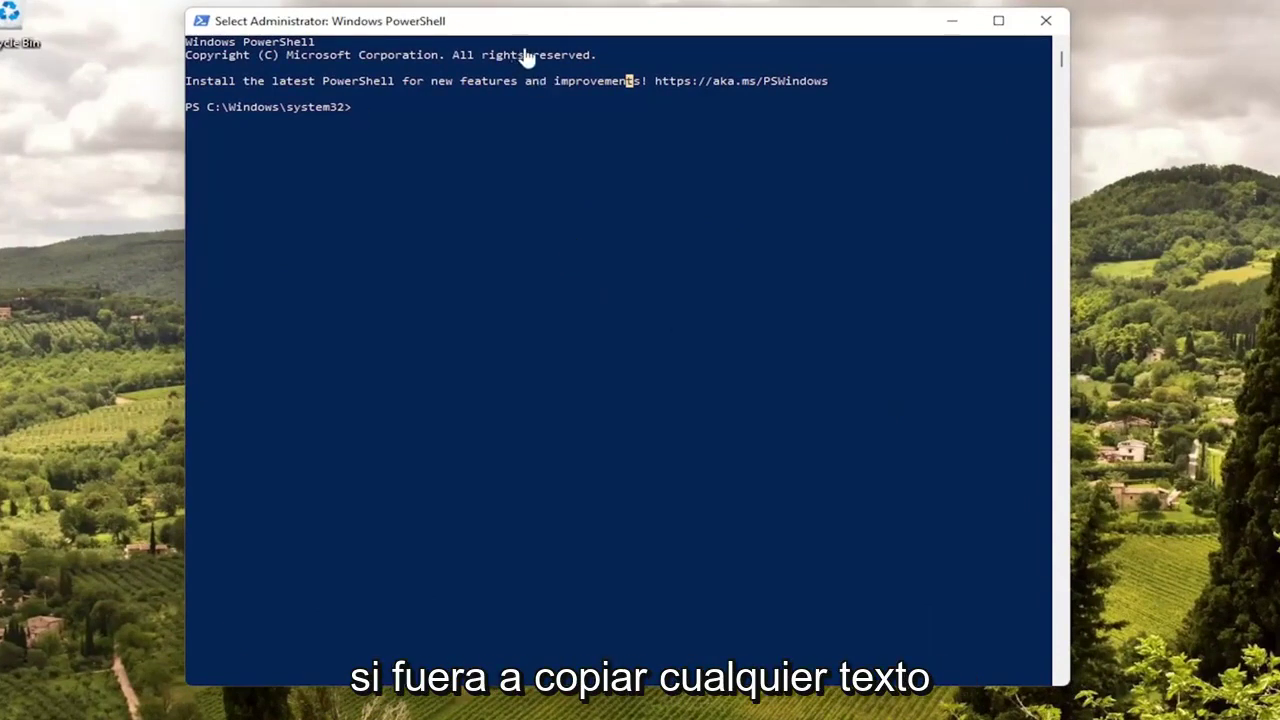
{"action": "left_click", "coordinate": [585, 42]}
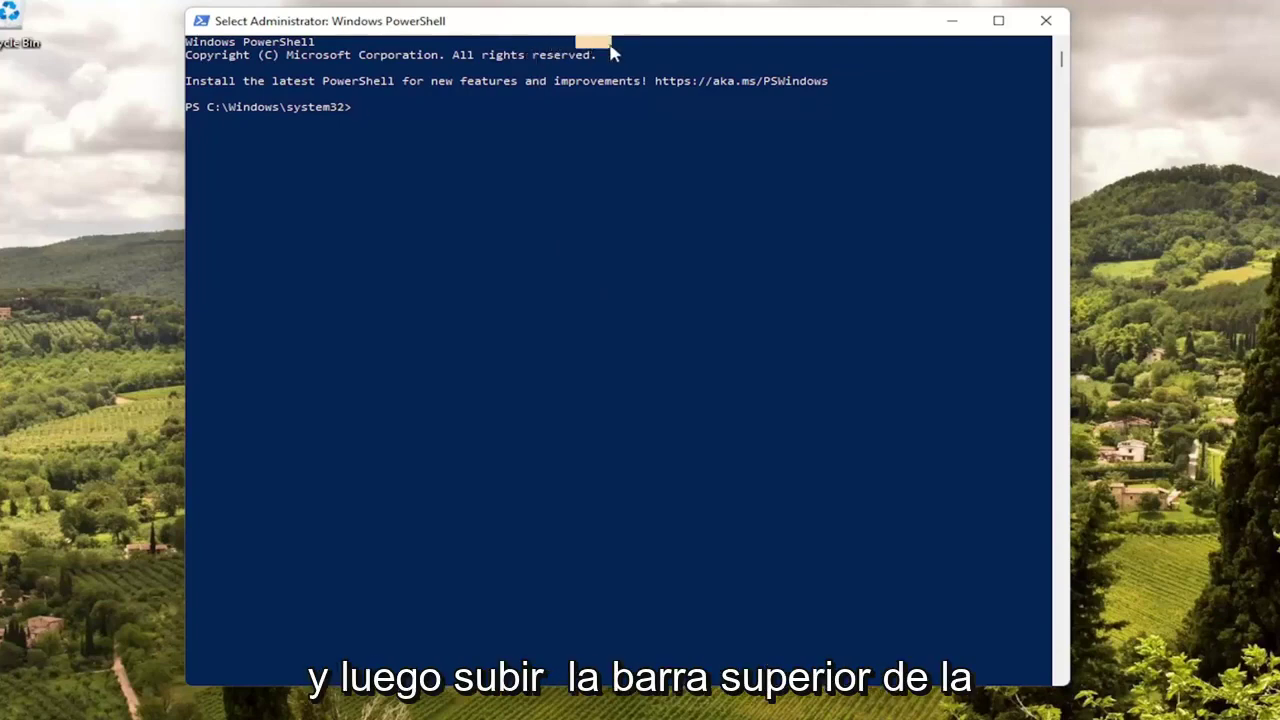
{"action": "double_click", "coordinate": [590, 28]}
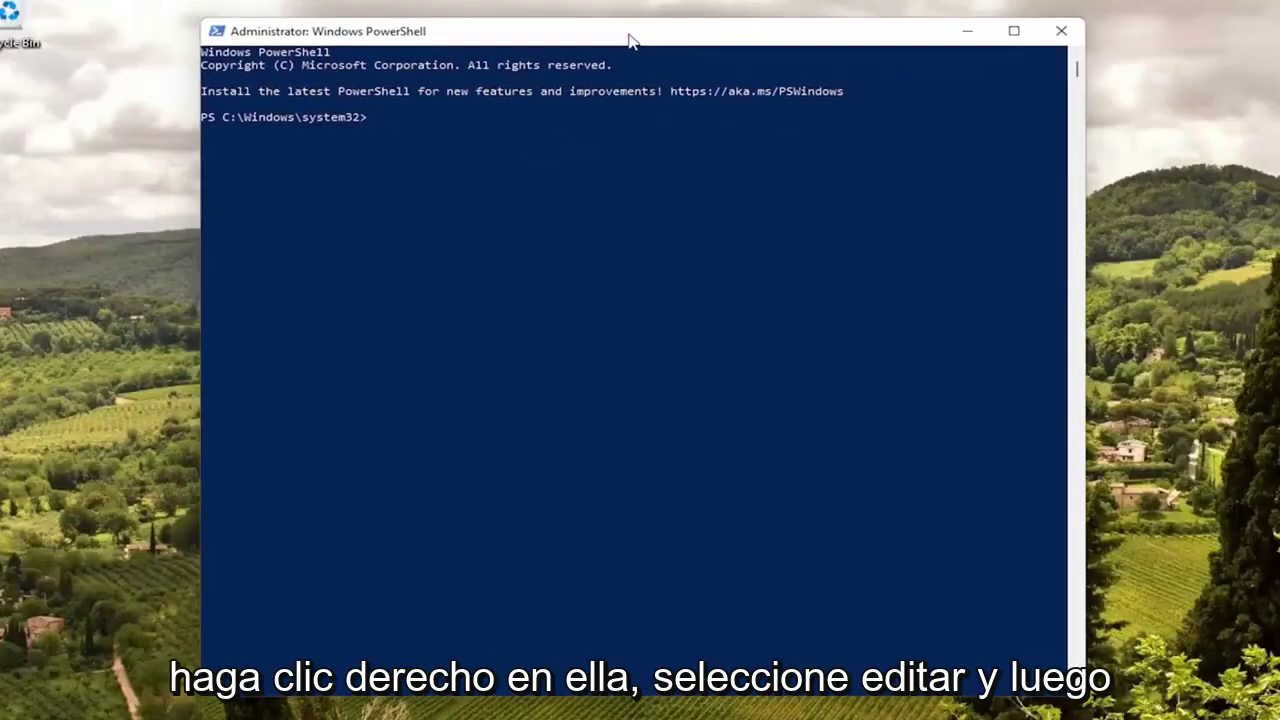
Paste and run the command Get-AppXPackage -AllUsers -Name Microsoft.MicrosoftEdge | Foreach {Add-AppxPackage -DisableDevelopmentMode -Register "$($_.InstallLocation)\AppXManifest.xml" -Verbose}
{"action": "right_click", "coordinate": [630, 36]}
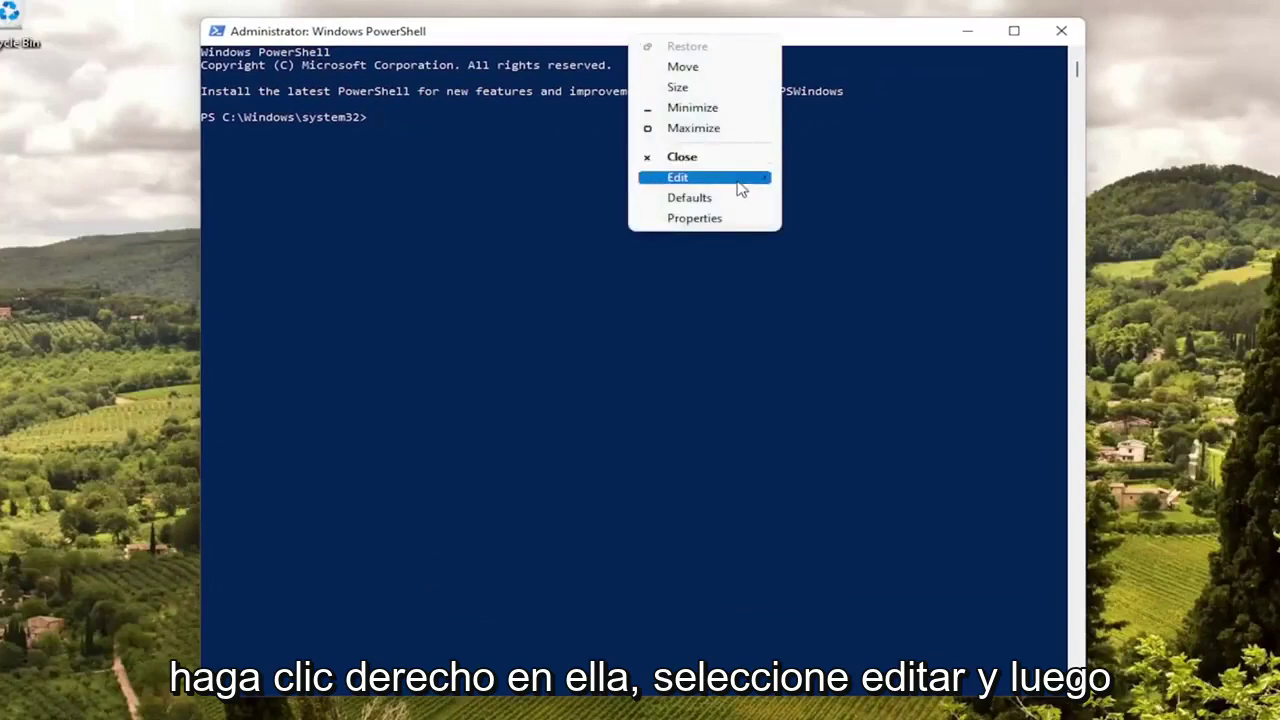
{"action": "mouse_move", "coordinate": [741, 189]}
{"action": "left_click", "coordinate": [815, 217]}
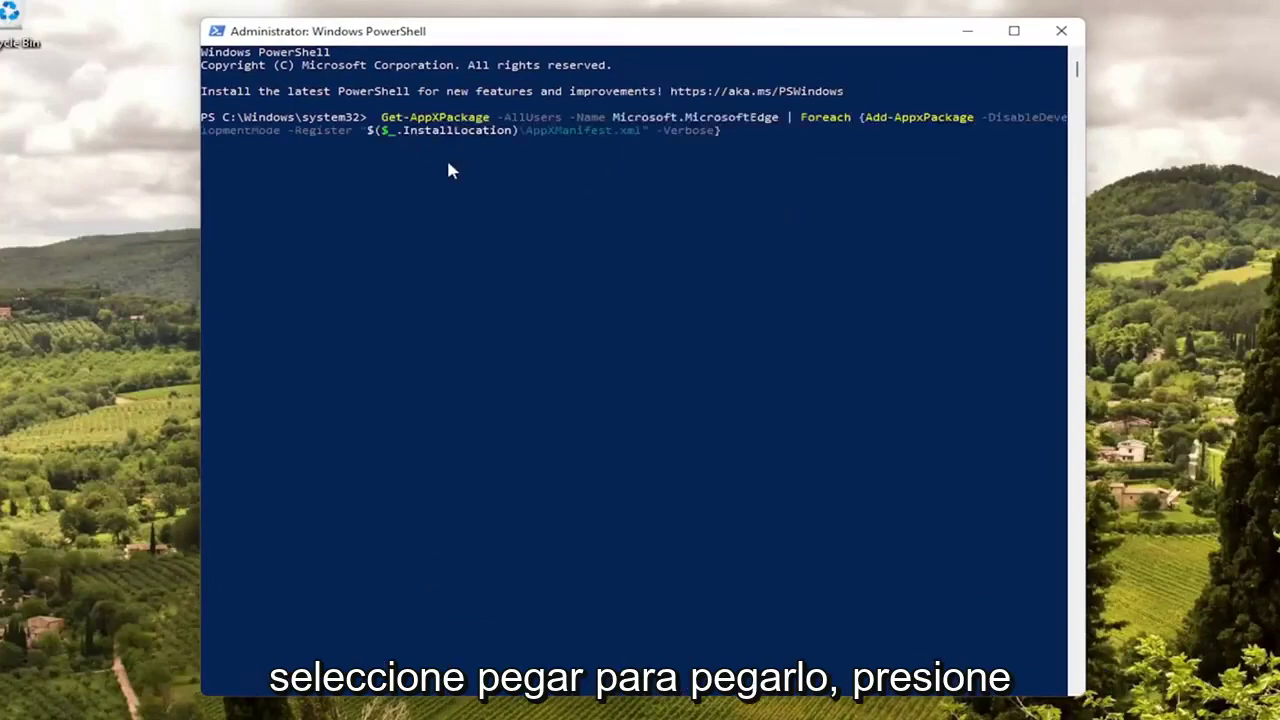
{"action": "key", "text": "Return"}
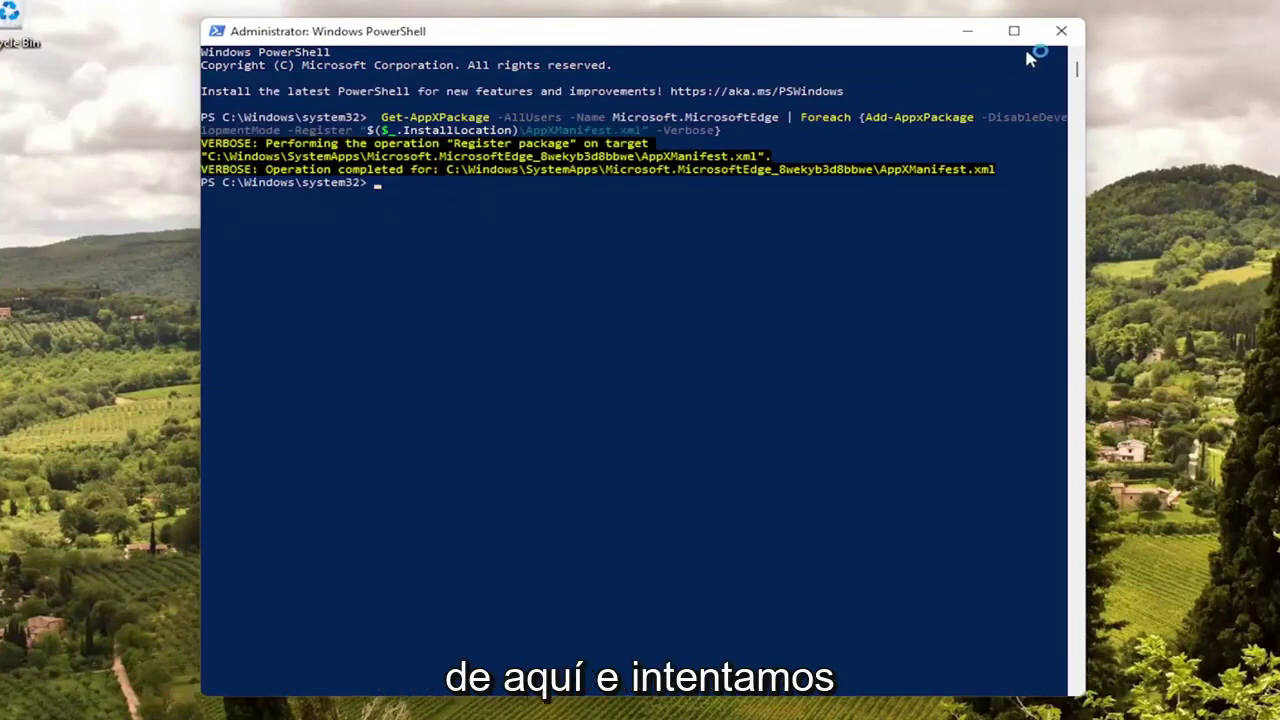
Close the PowerShell window, launch Microsoft Edge and close its first tab, leaving the Google page open
{"action": "left_click", "coordinate": [1061, 31]}
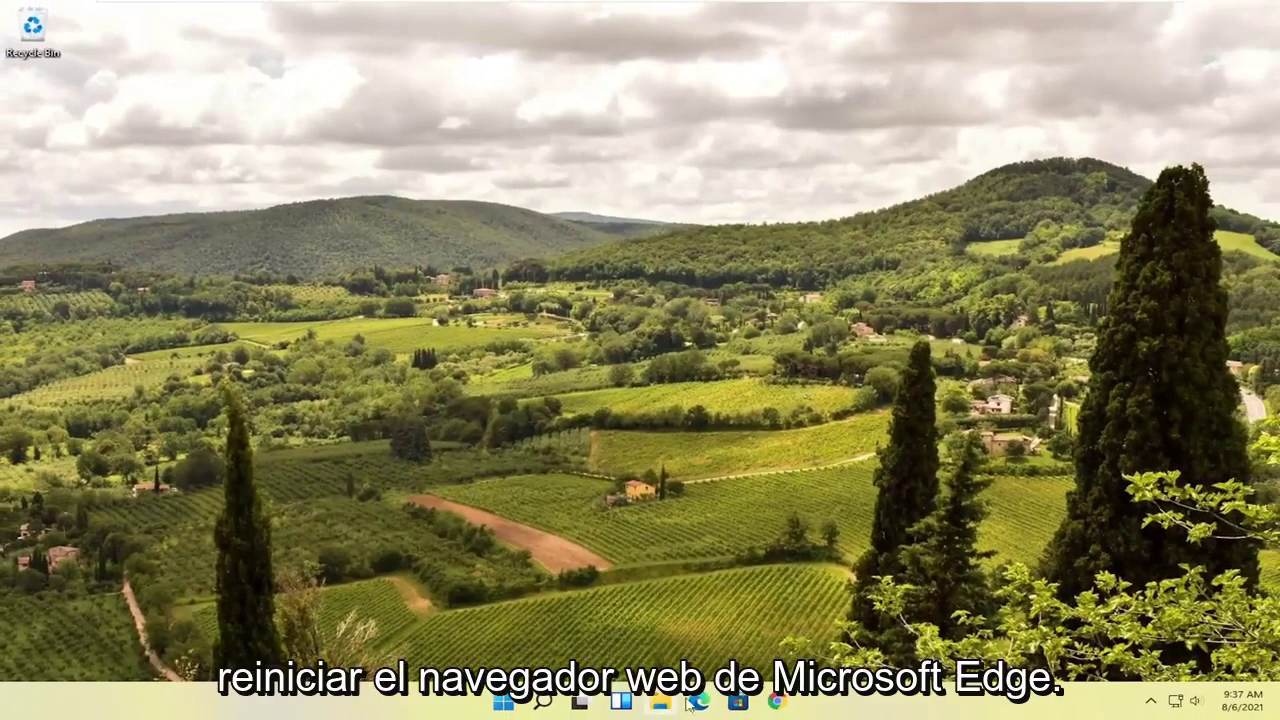
{"action": "left_click", "coordinate": [694, 703]}
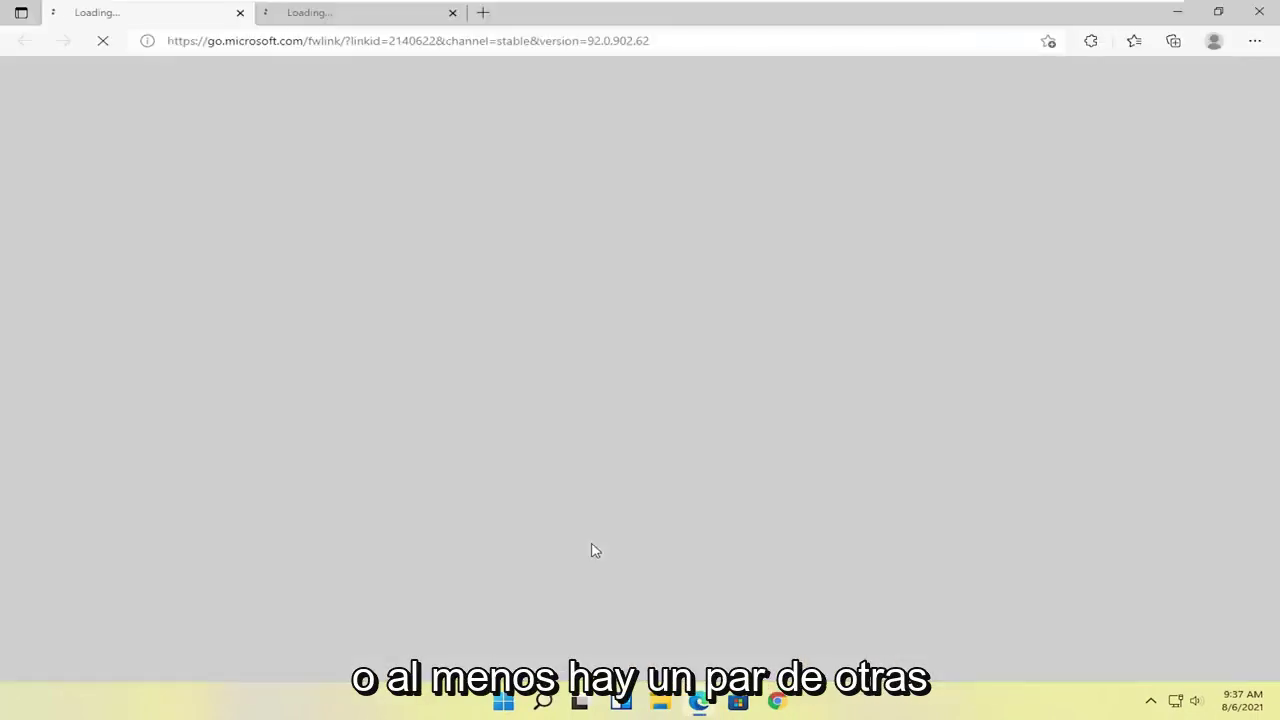
{"action": "left_click", "coordinate": [240, 13]}
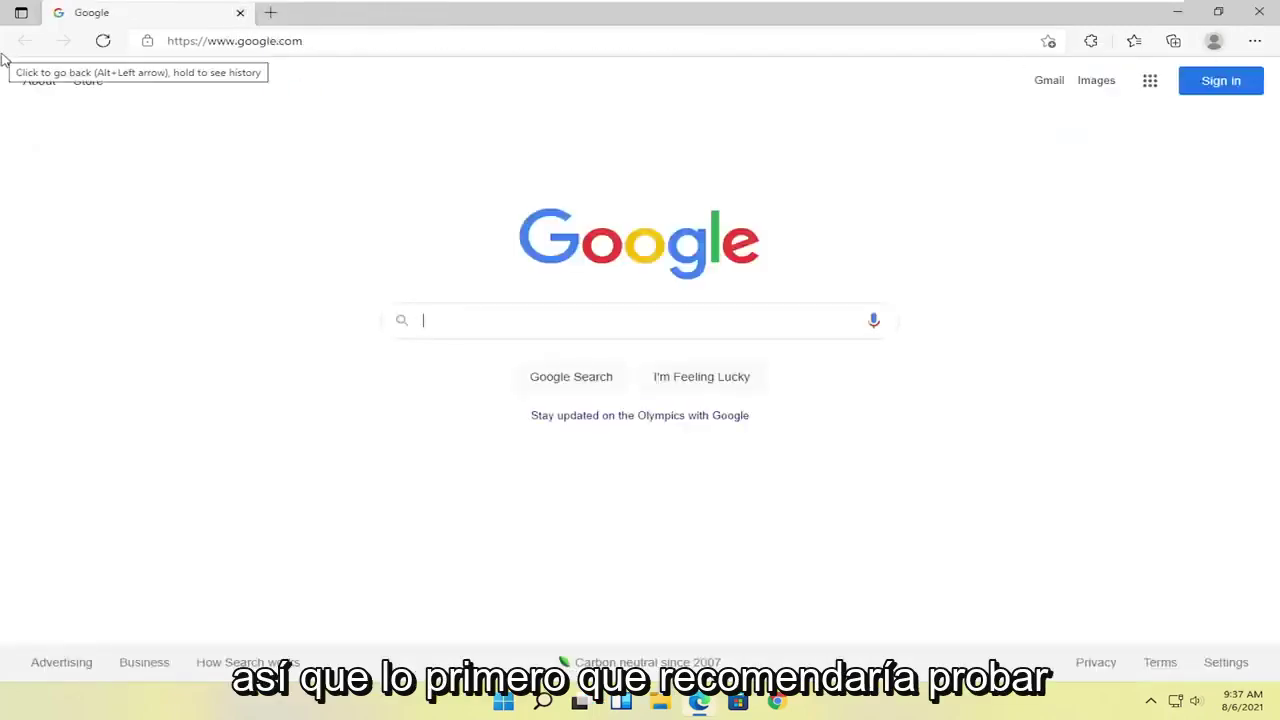
Reset the Edge settings to their default values and close the browser
{"action": "left_click", "coordinate": [1254, 42]}
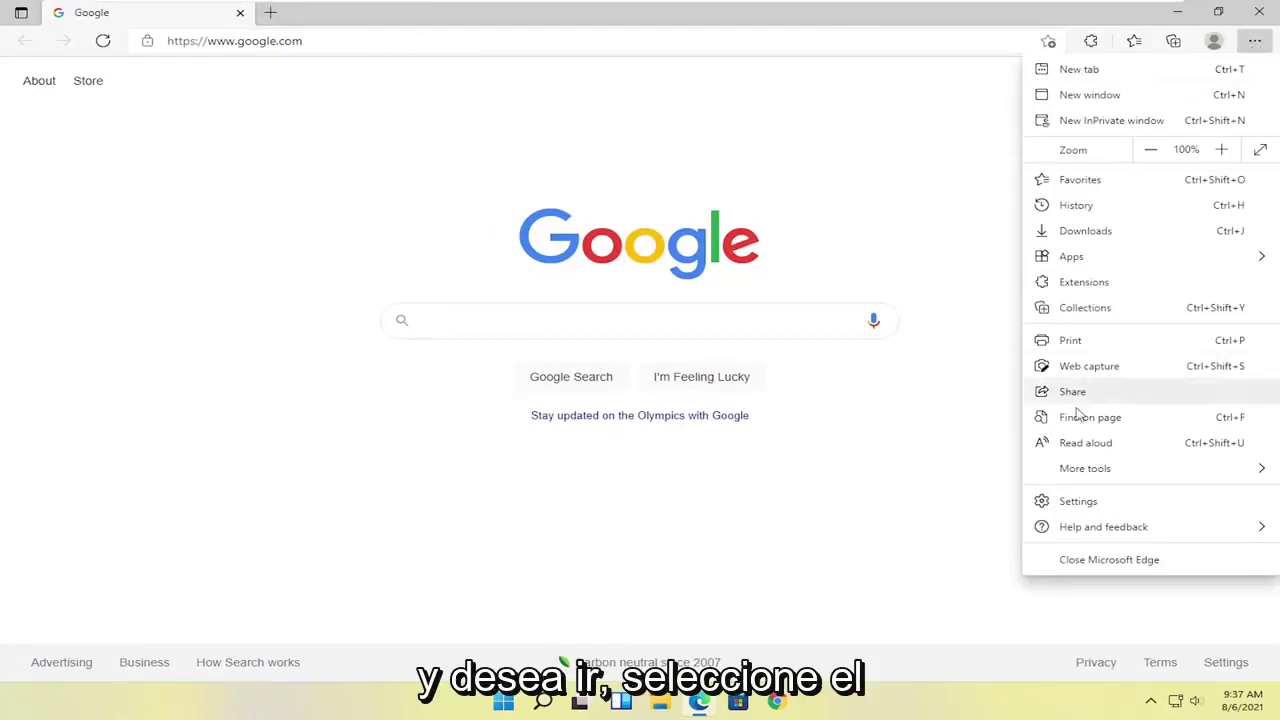
{"action": "left_click", "coordinate": [1060, 511]}
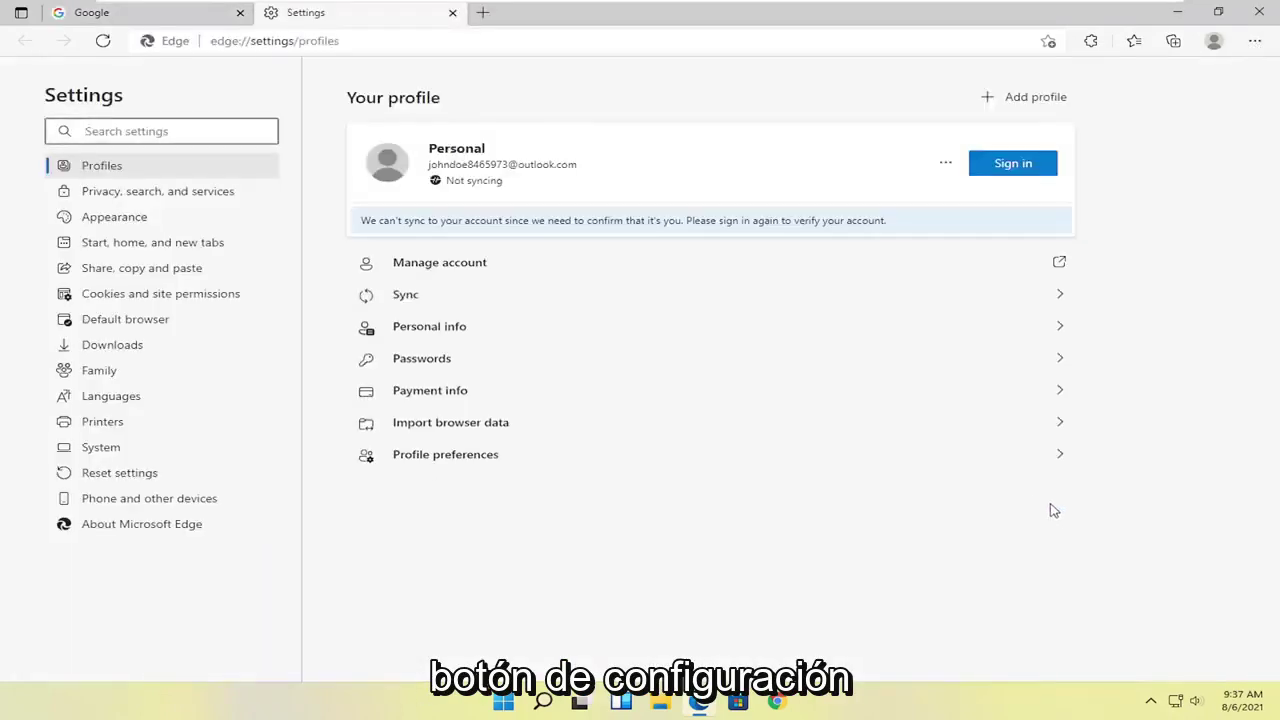
{"action": "left_click", "coordinate": [107, 478]}
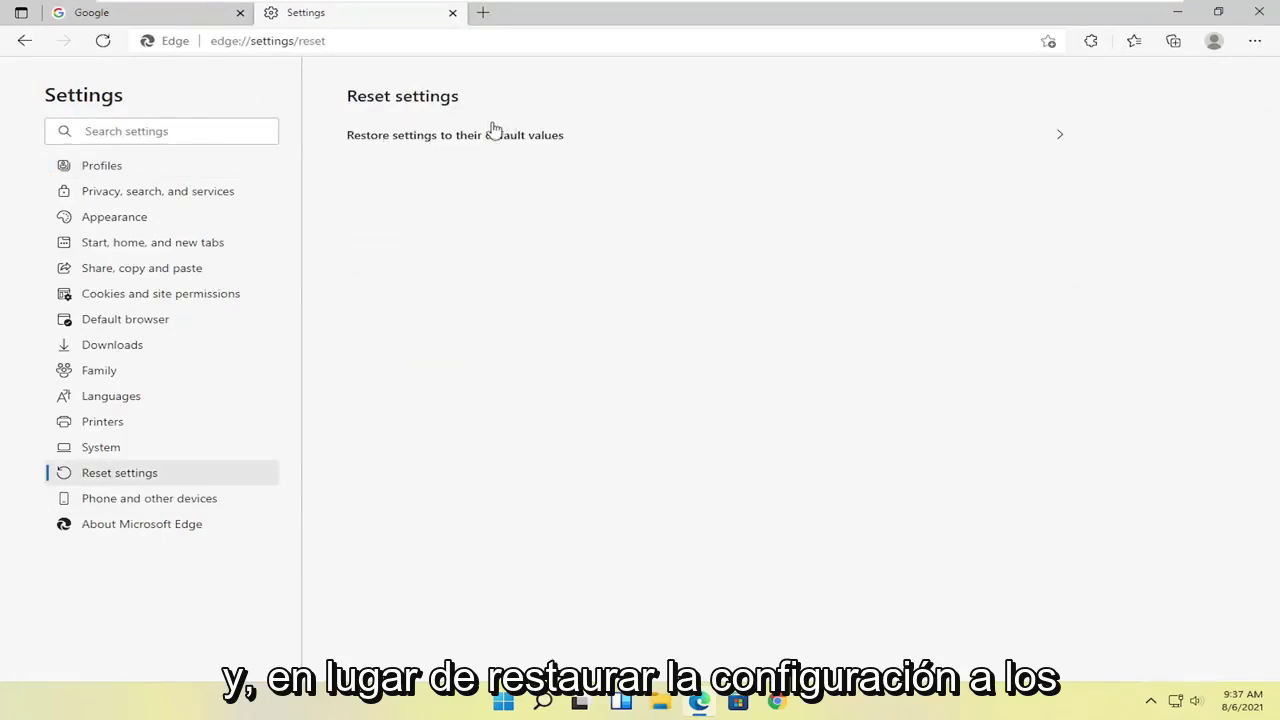
{"action": "left_click", "coordinate": [514, 148]}
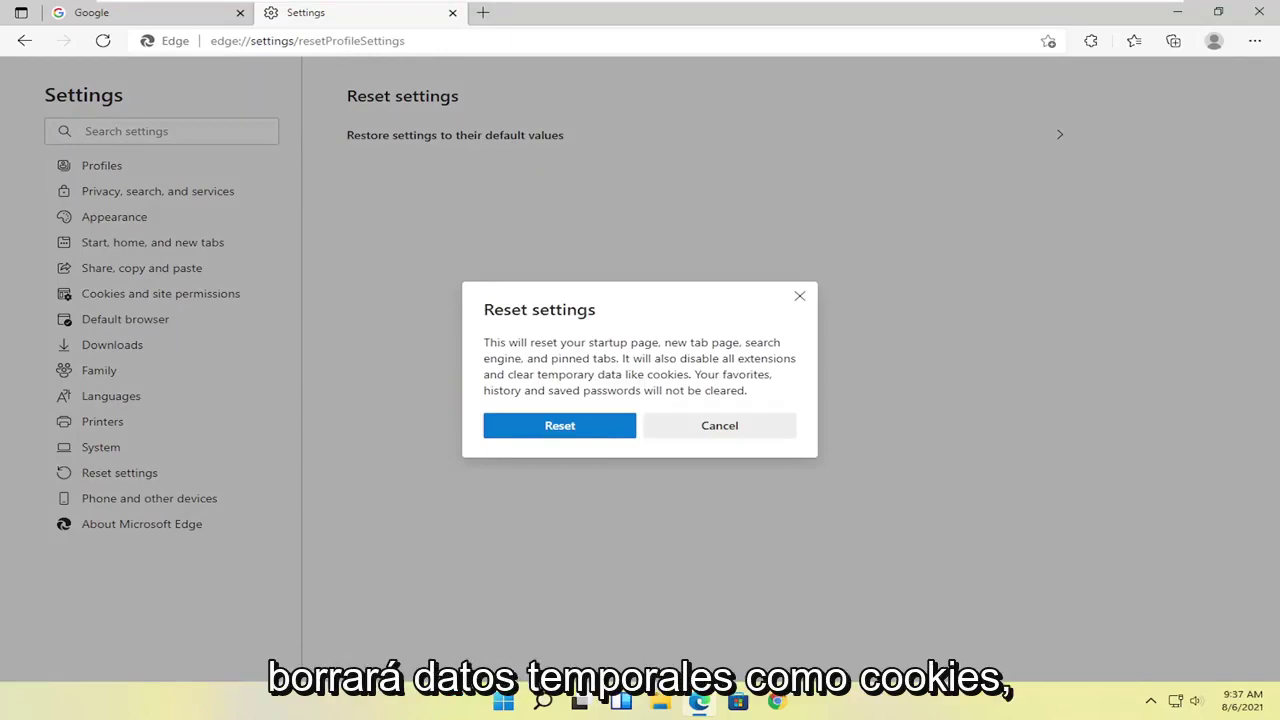
{"action": "left_click", "coordinate": [562, 428]}
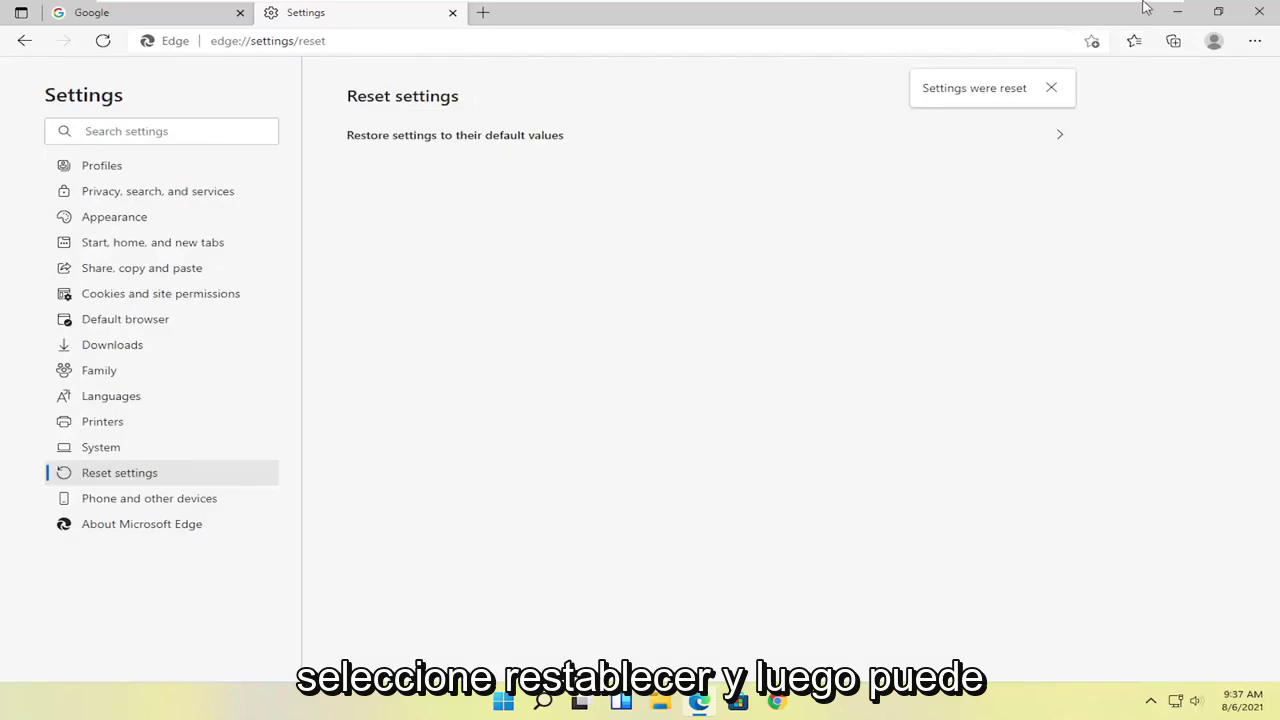
{"action": "left_click", "coordinate": [1268, 20]}
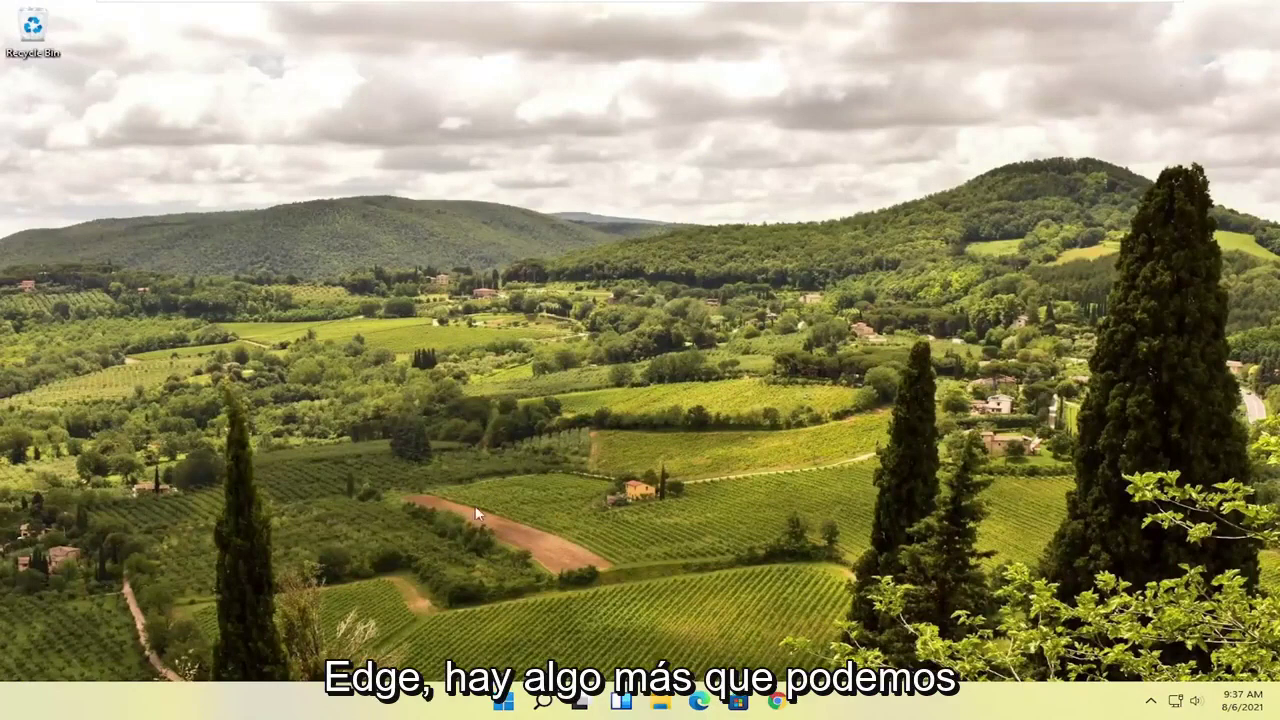
Search Windows for apps and features and open the Apps & features system settings
{"action": "left_click", "coordinate": [540, 701]}
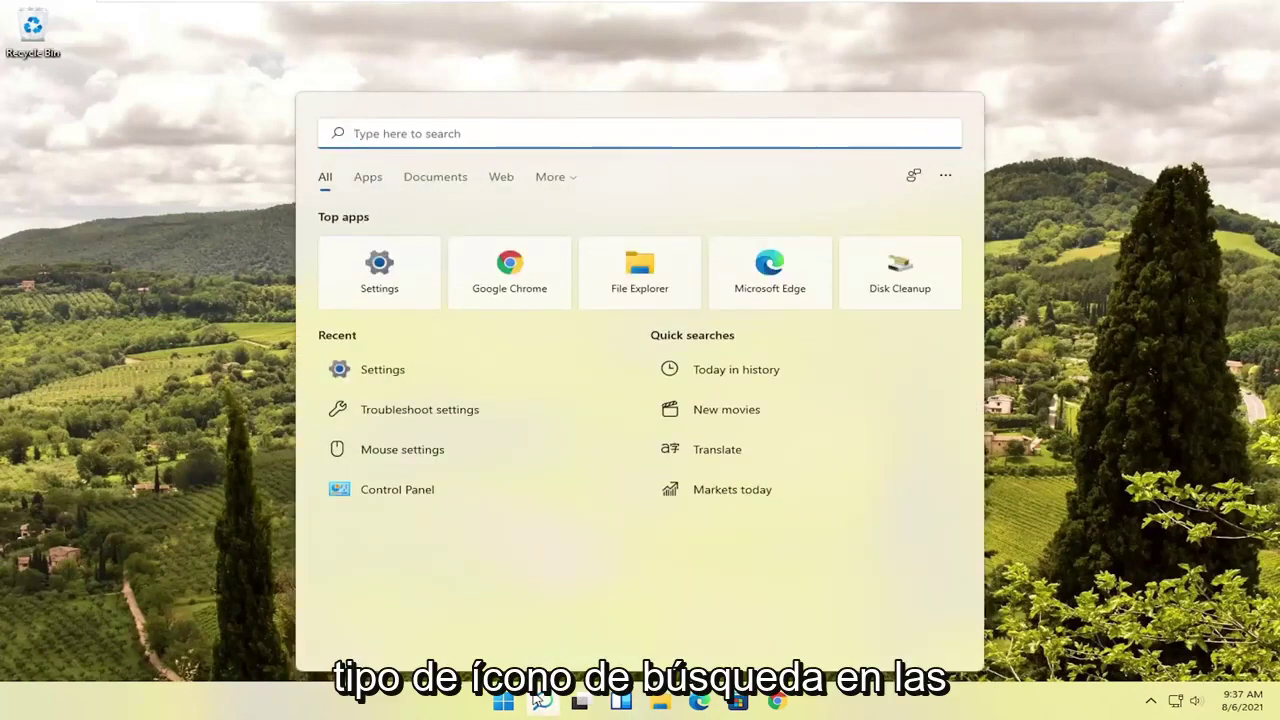
{"action": "type", "text": "apps"}
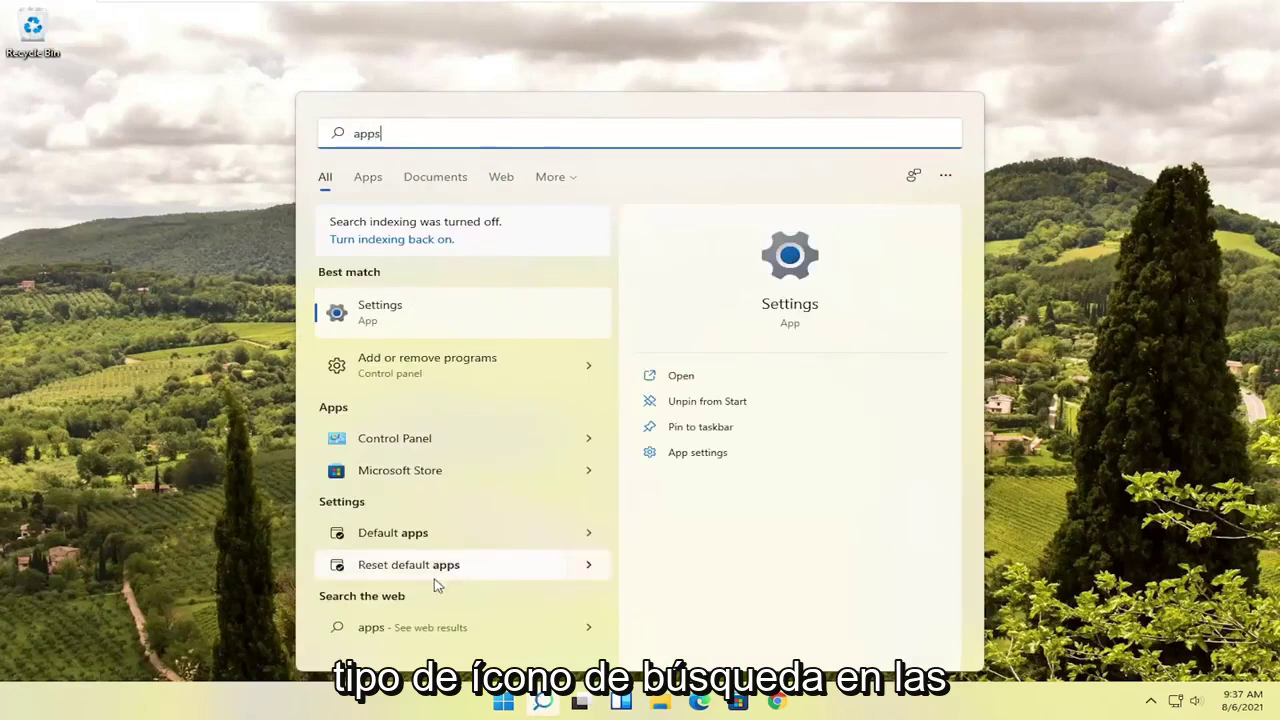
{"action": "type", "text": " and fea"}
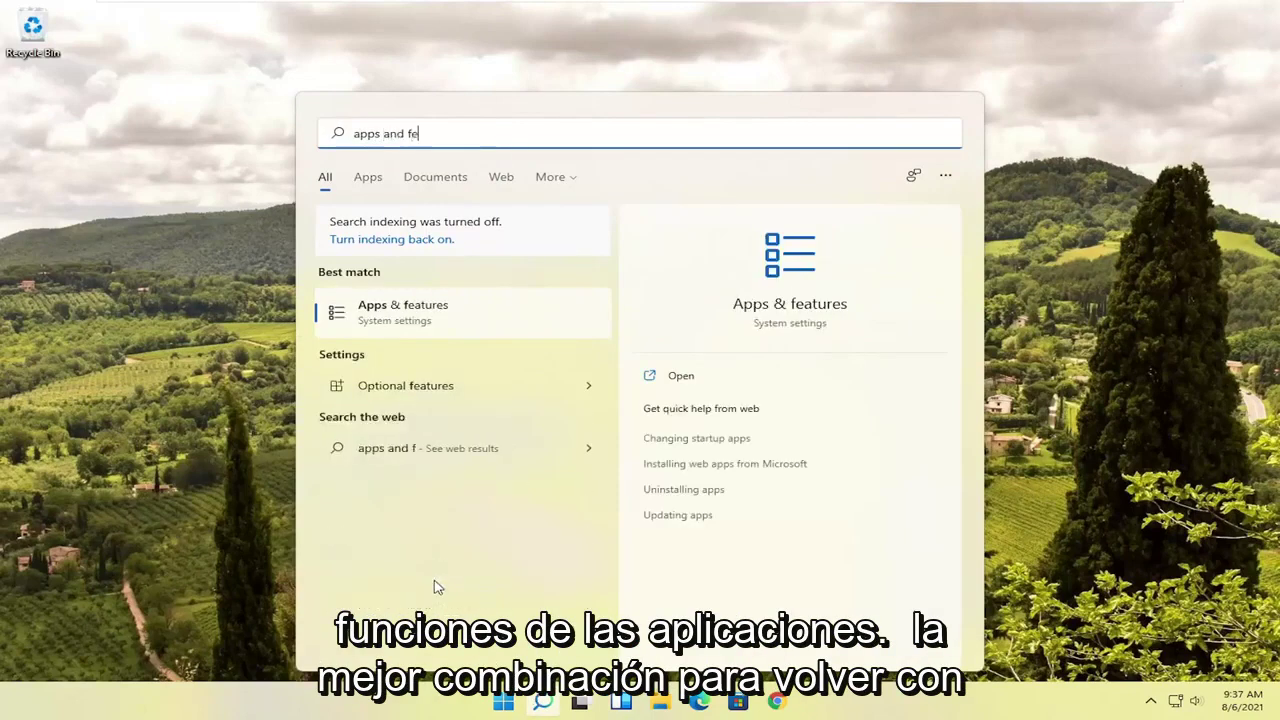
{"action": "left_click", "coordinate": [422, 316]}
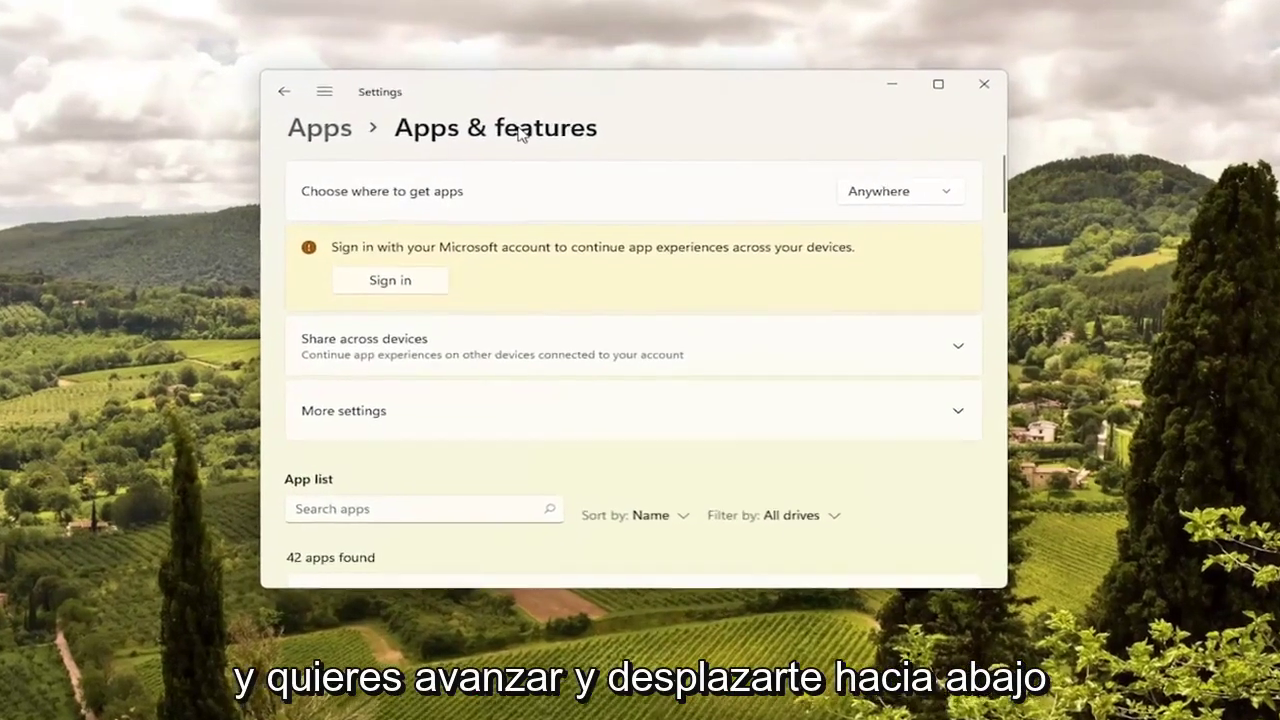
Search the installed app list for edge
{"action": "scroll", "coordinate": [487, 302], "scroll_direction": "down", "scroll_amount": 3}
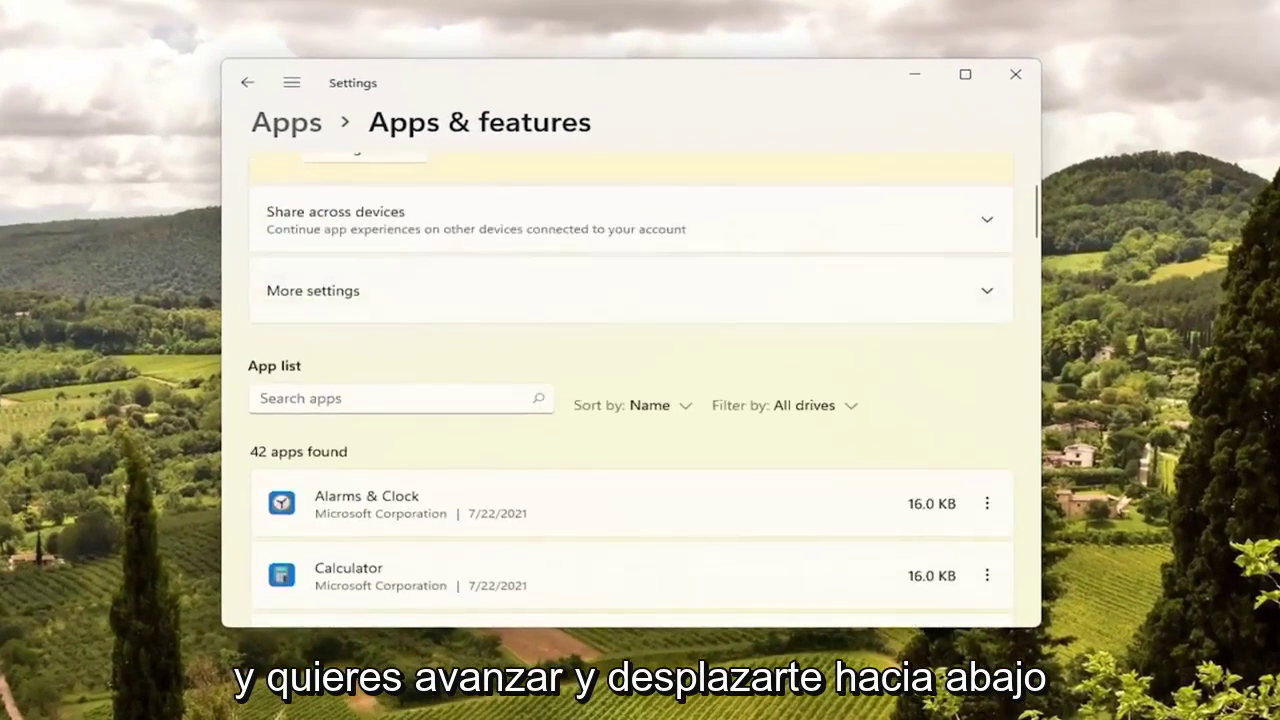
{"action": "left_click", "coordinate": [320, 351]}
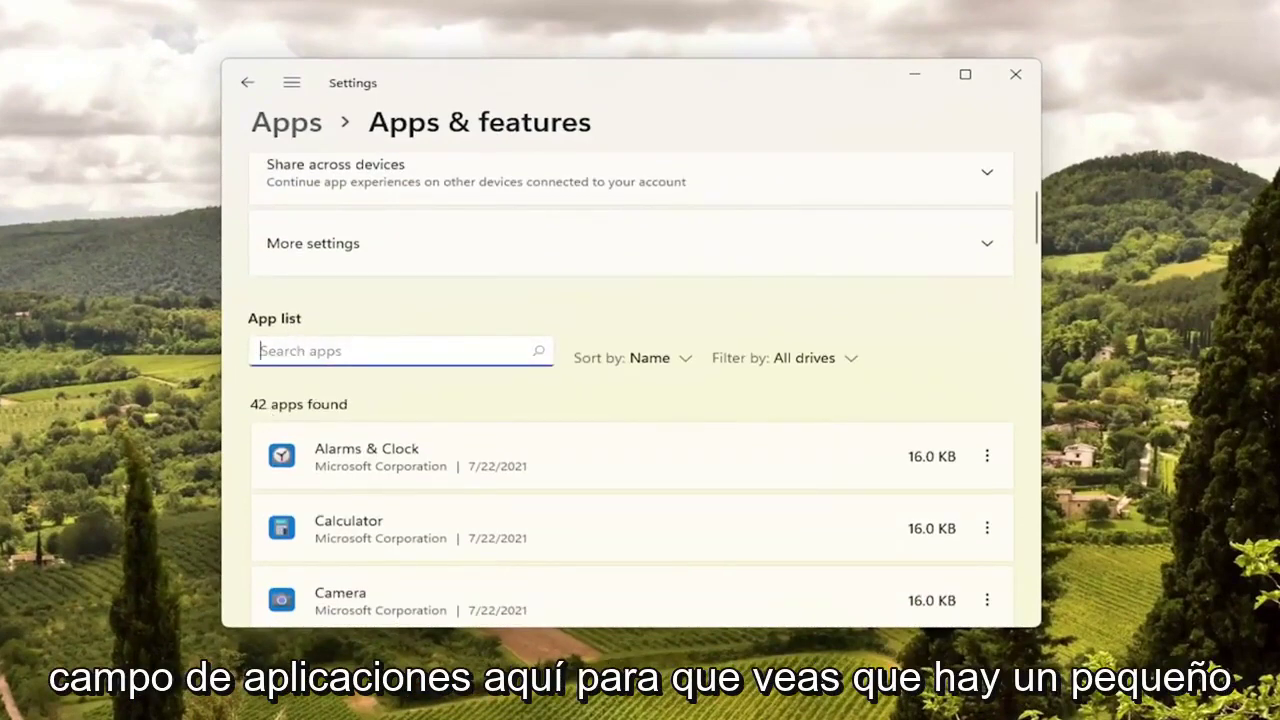
{"action": "type", "text": "edge"}
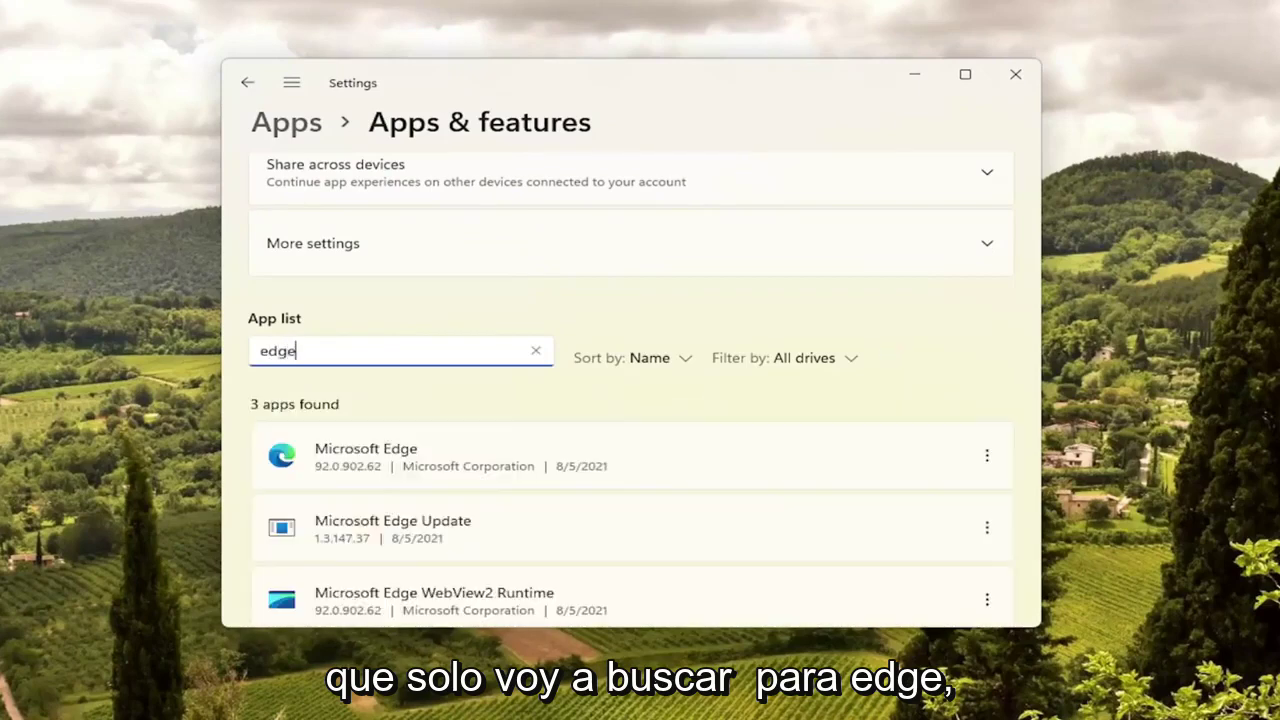
{"action": "scroll", "coordinate": [405, 382], "scroll_direction": "down", "scroll_amount": 1}
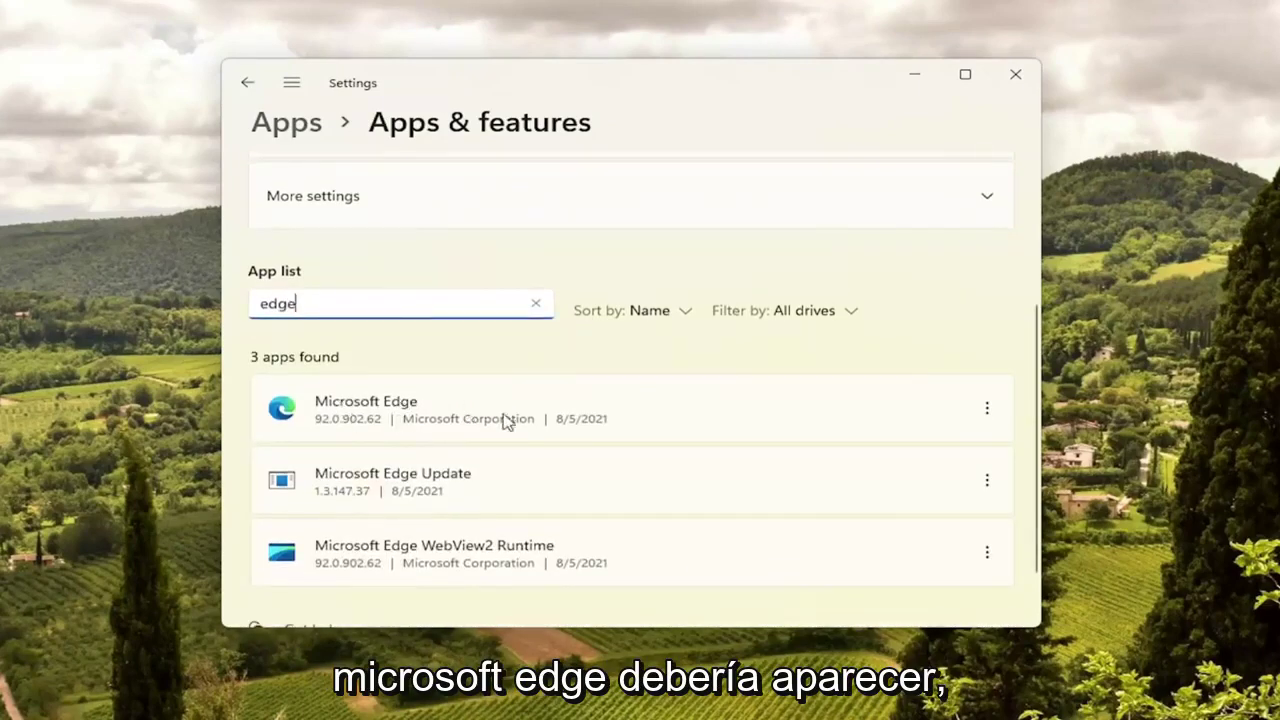
Modify the Microsoft Edge installation, allow changes to the device, minimize the Settings window and run the repair
{"action": "left_click", "coordinate": [988, 410]}
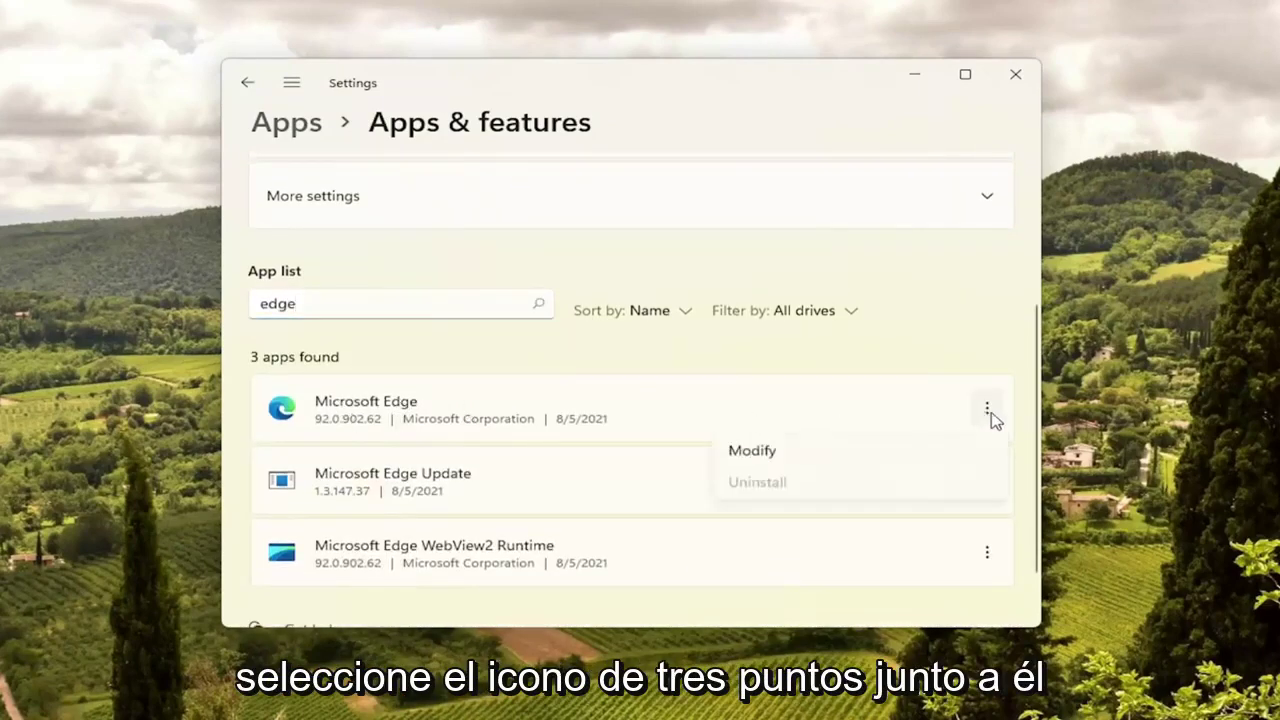
{"action": "left_click", "coordinate": [748, 451]}
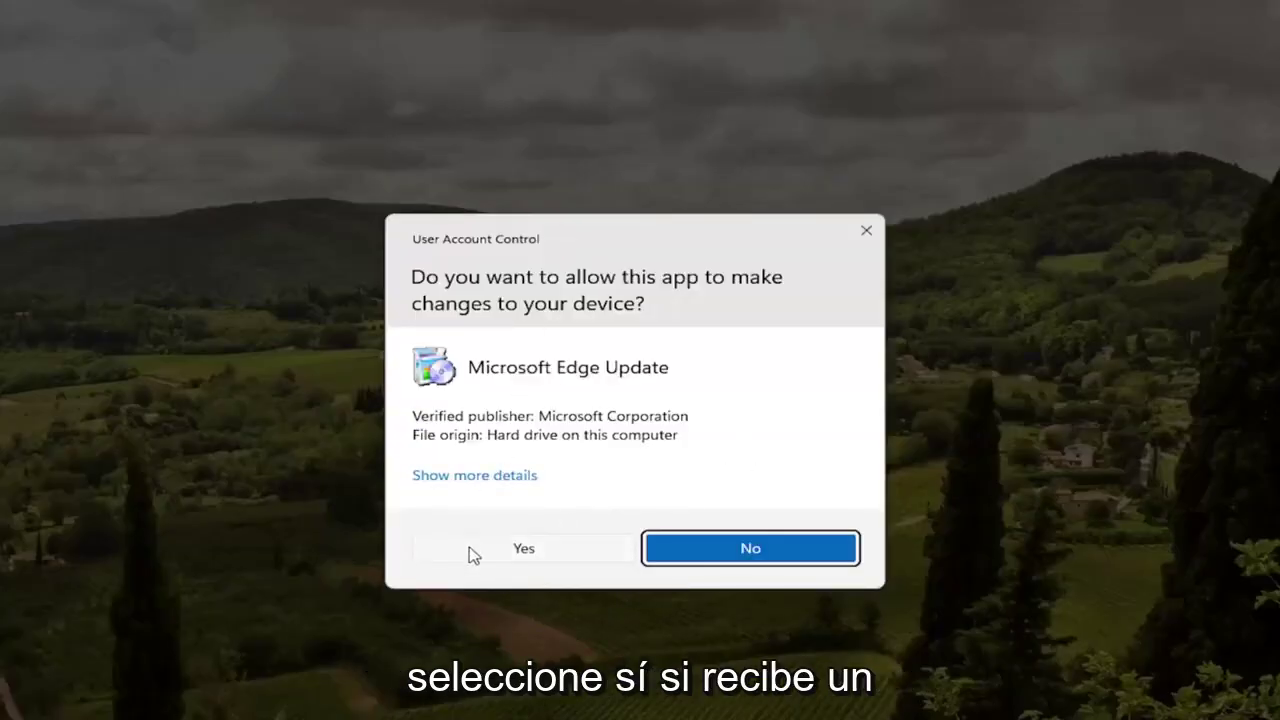
{"action": "left_click", "coordinate": [520, 548]}
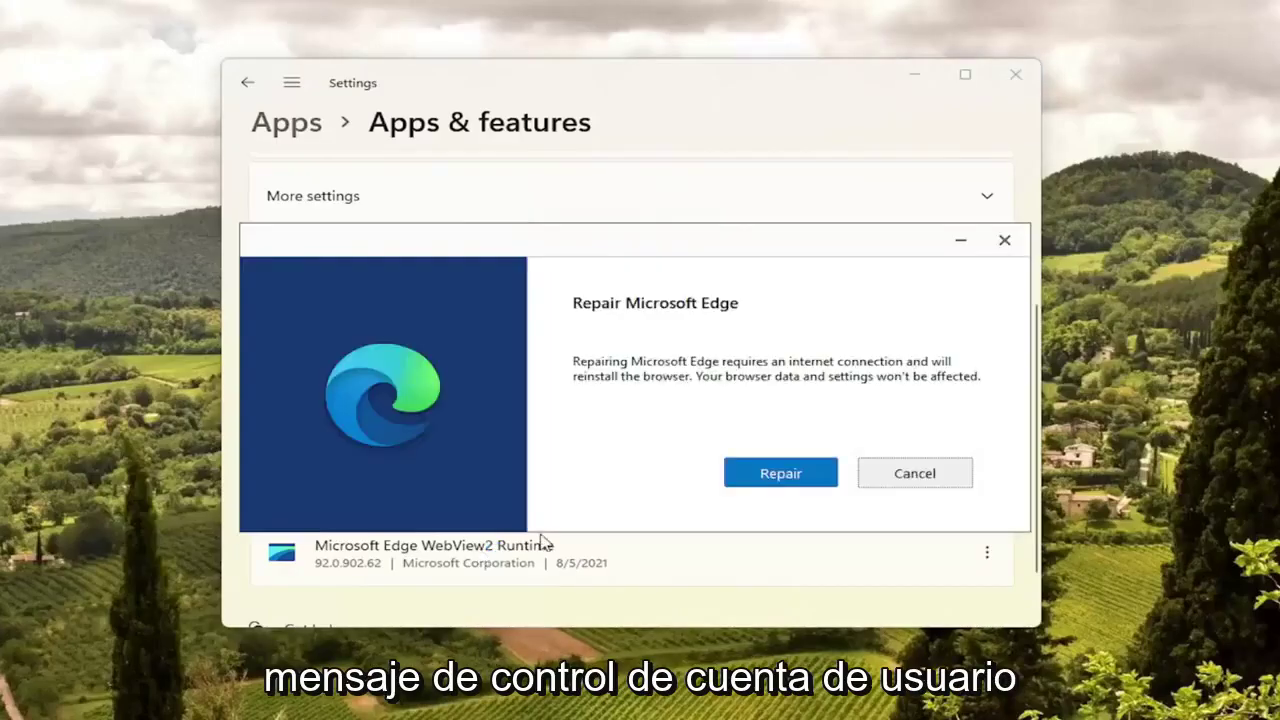
{"action": "left_click", "coordinate": [912, 73]}
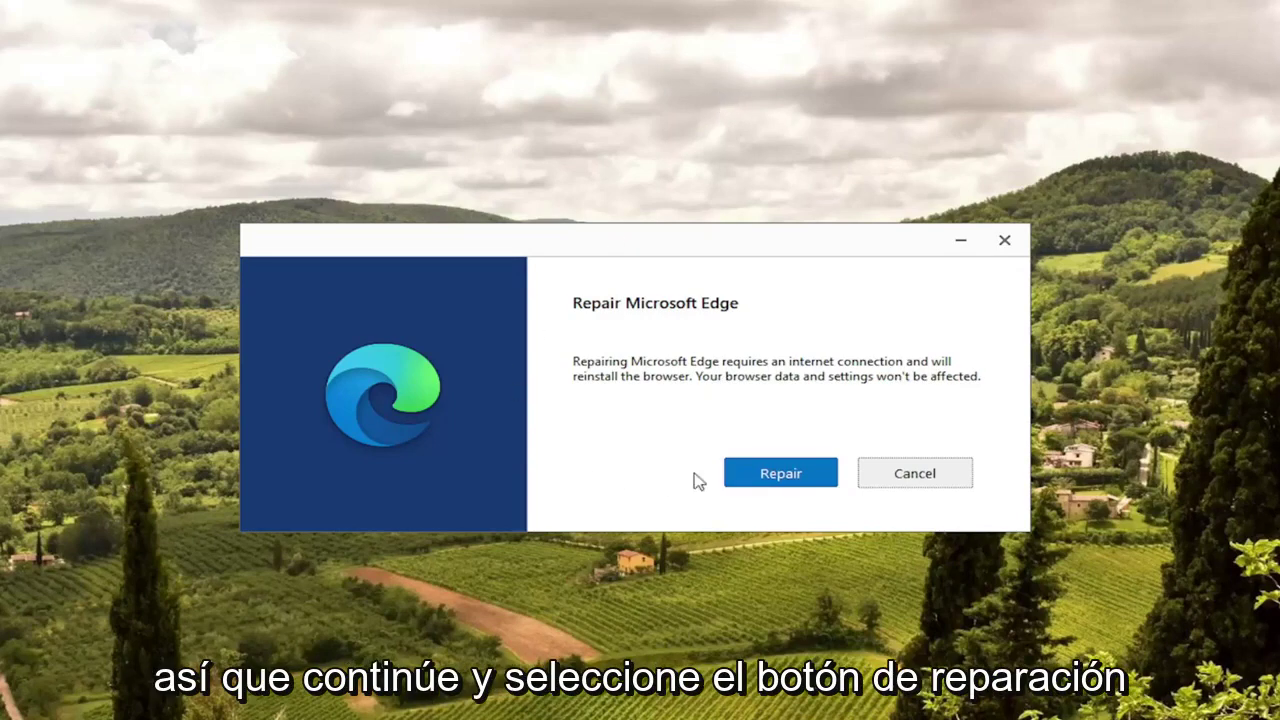
{"action": "left_click", "coordinate": [766, 478]}
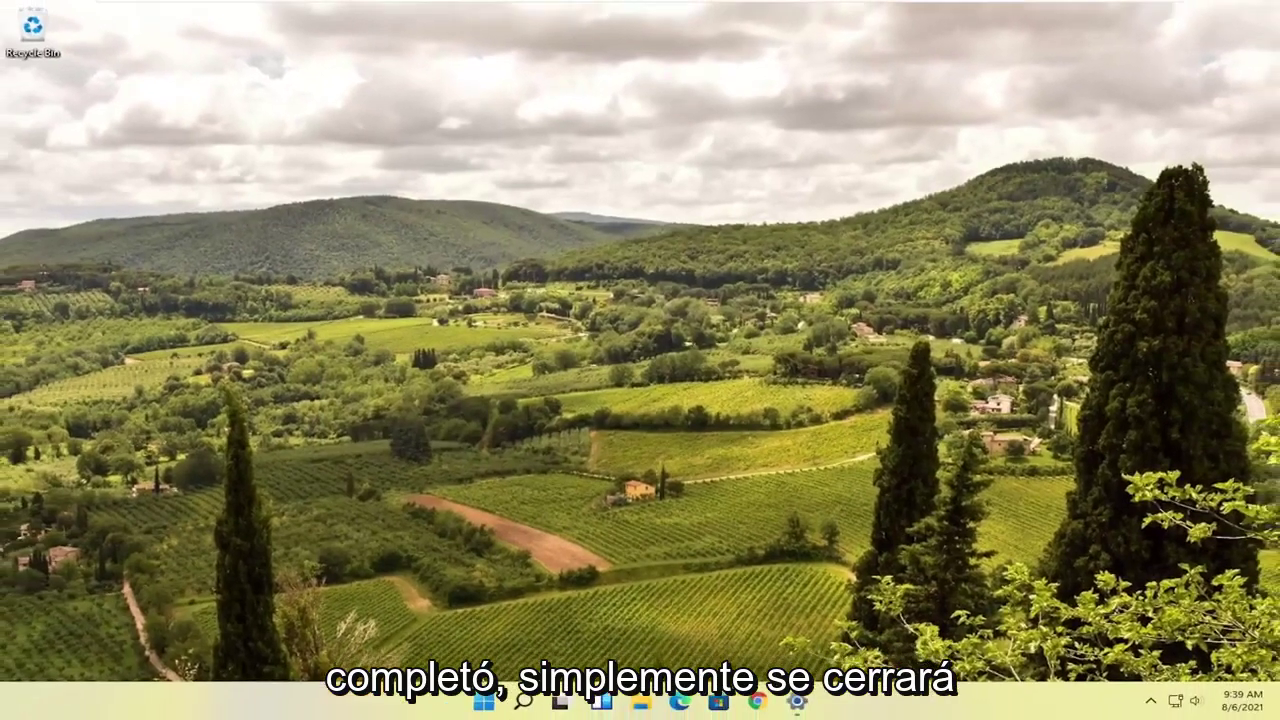
Restart the computer to finish the Edge repair
{"action": "right_click", "coordinate": [484, 703]}
{"action": "mouse_move", "coordinate": [490, 638]}
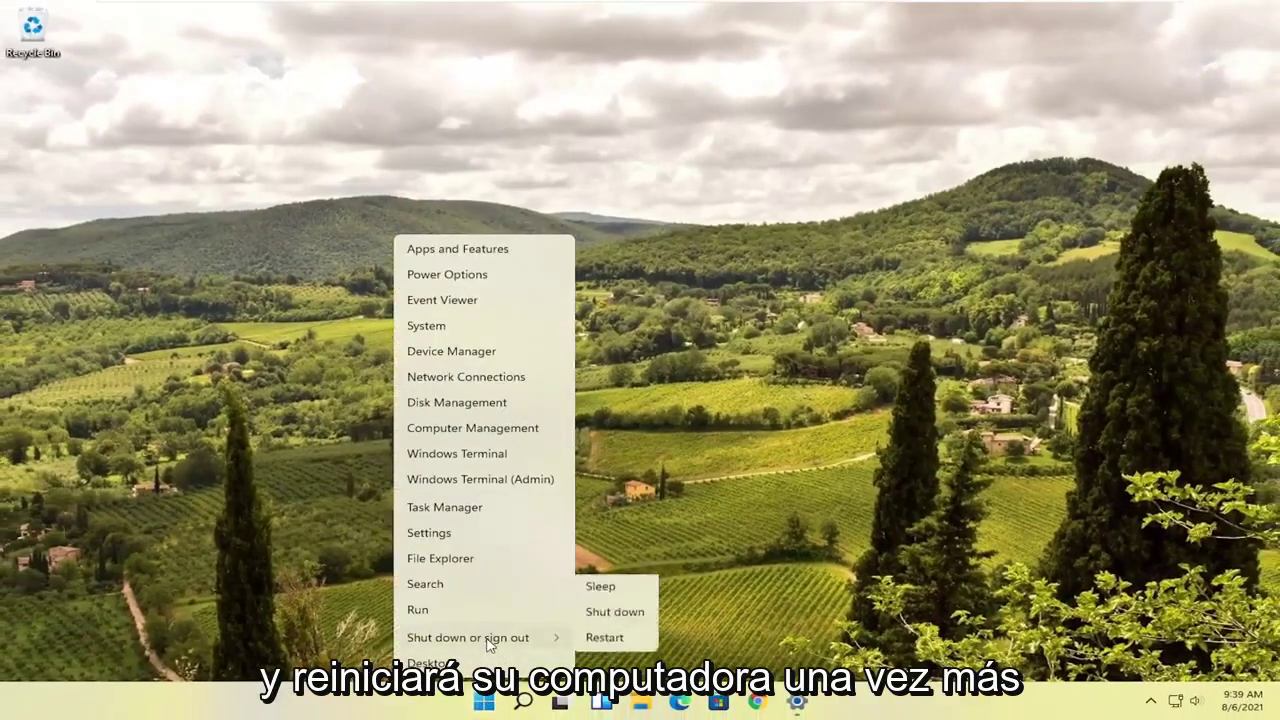
{"action": "left_click", "coordinate": [606, 665]}
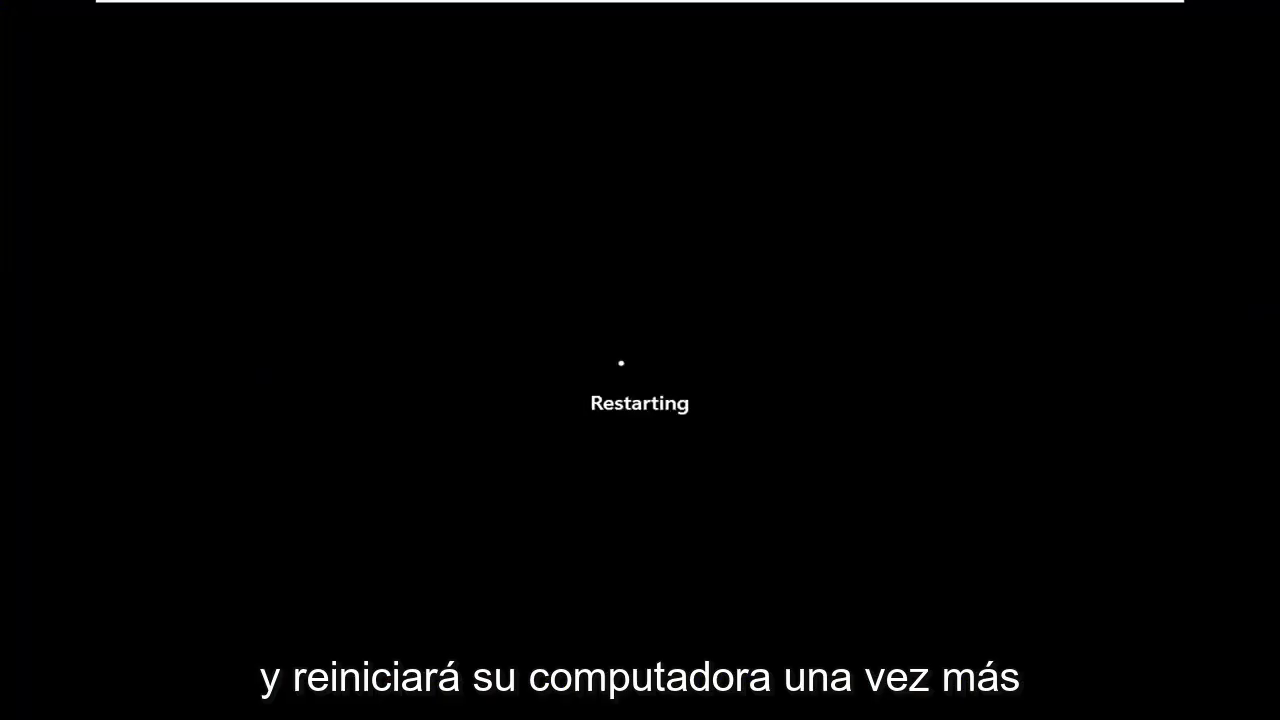